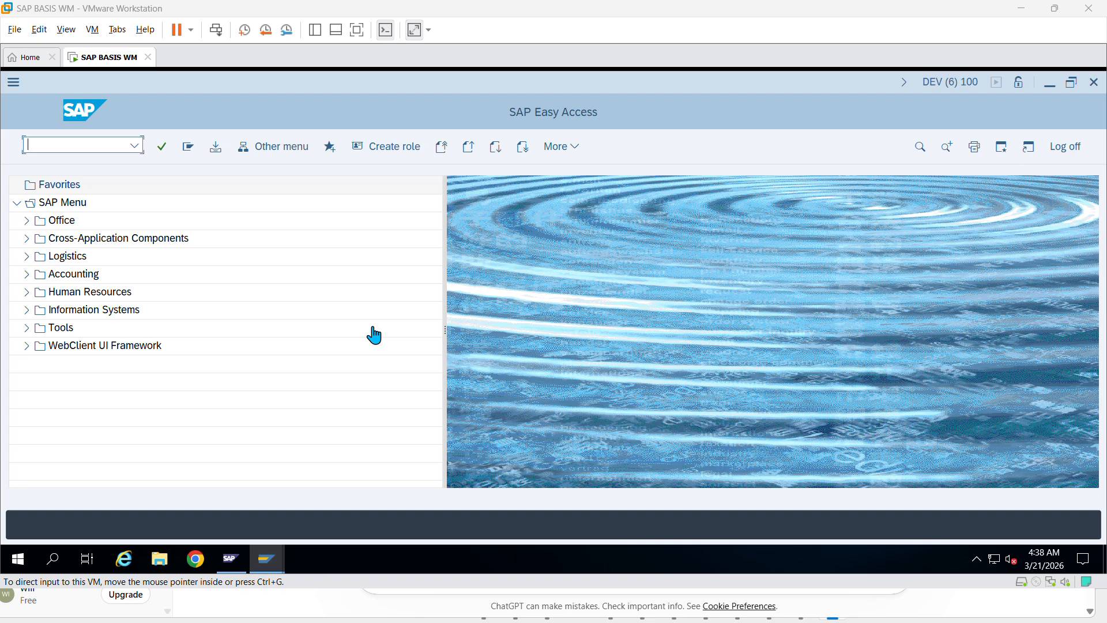
- Enter transaction code SU01 in the SAP Easy Access command field
click(104, 145)
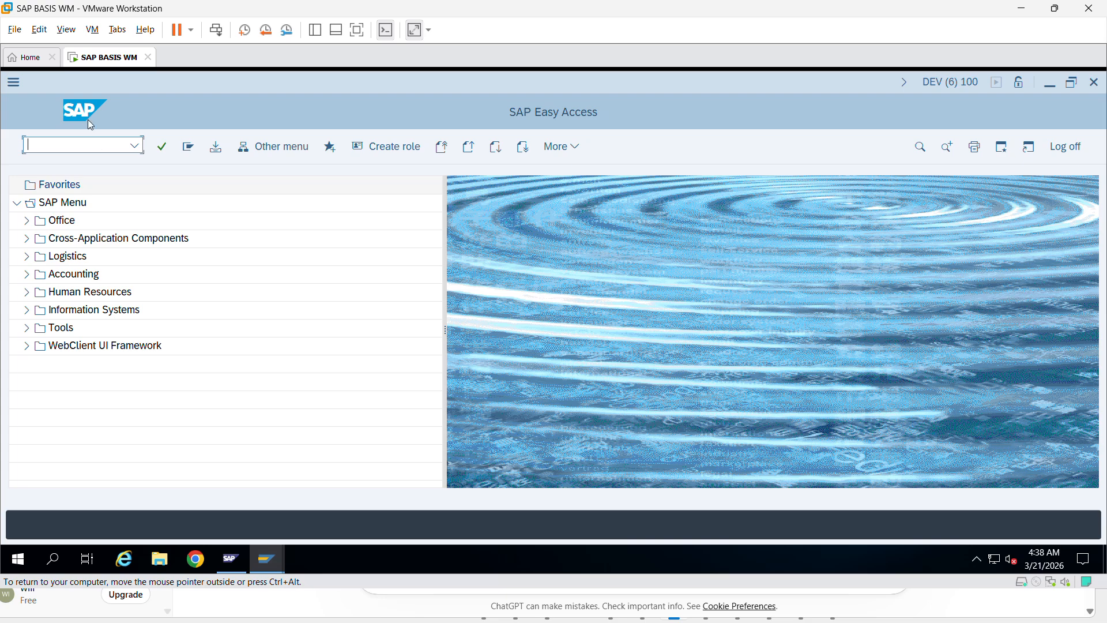
text(SU01)
- Run SU01 and clear the prefilled user ID
key(Return)
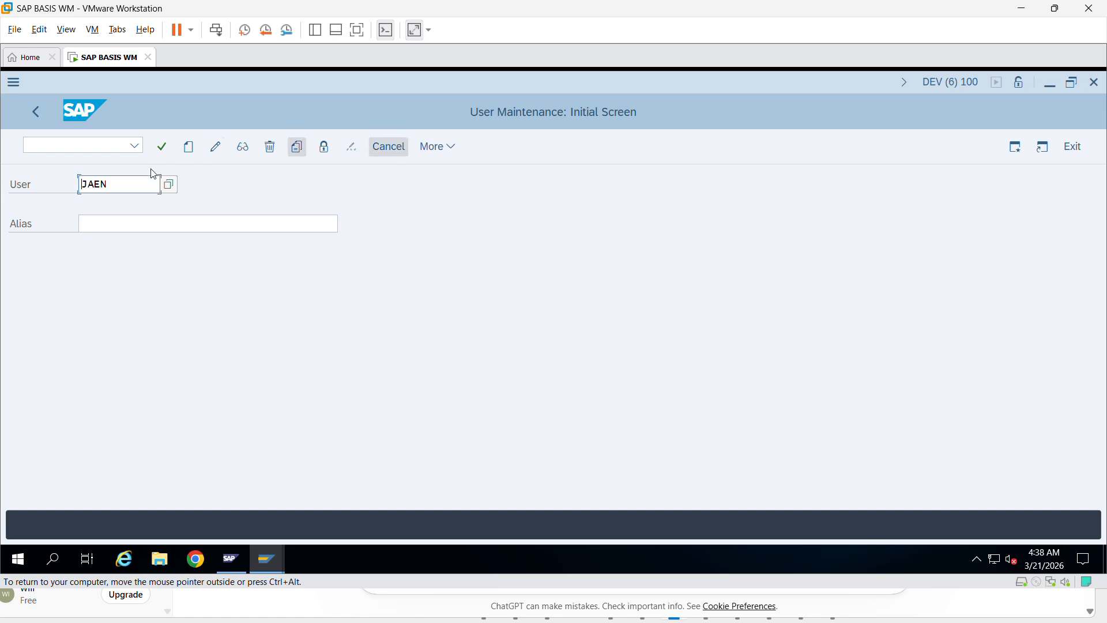
drag(133, 184, 26, 189)
key(BackSpace)
click(300, 222)
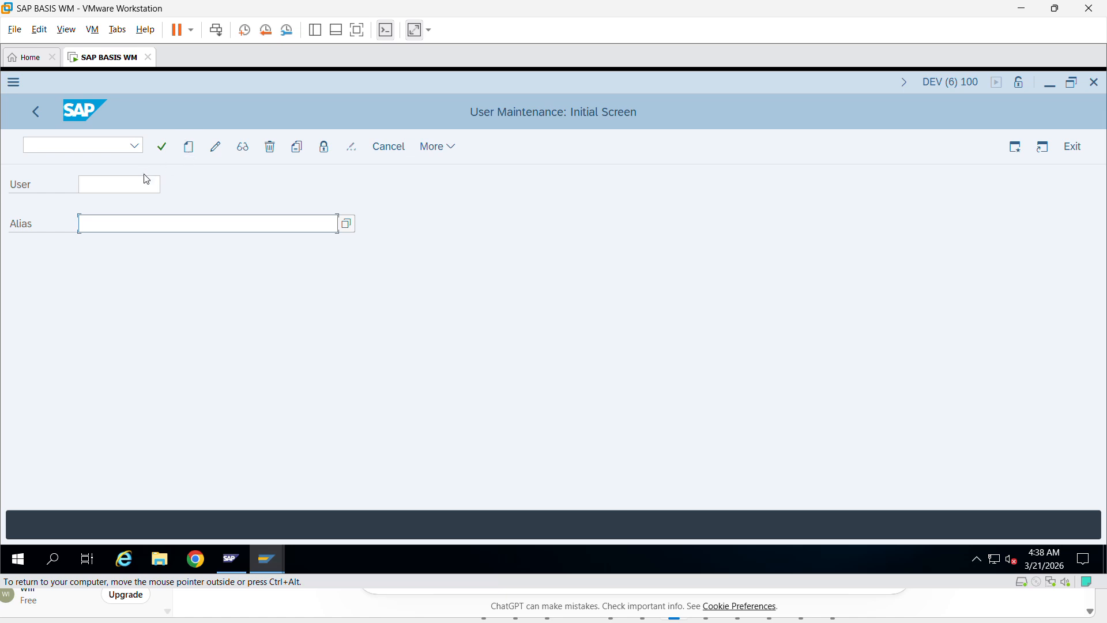
- Enter the new user ID and display it, confirming the user does not exist yet
click(122, 184)
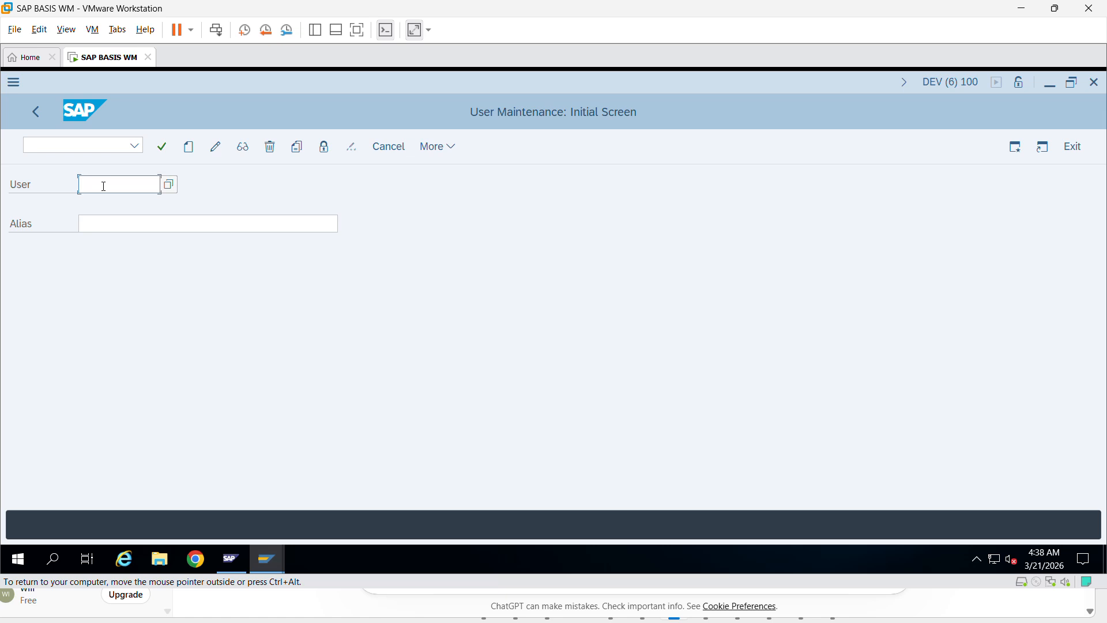
text(B)
key(BackSpace)
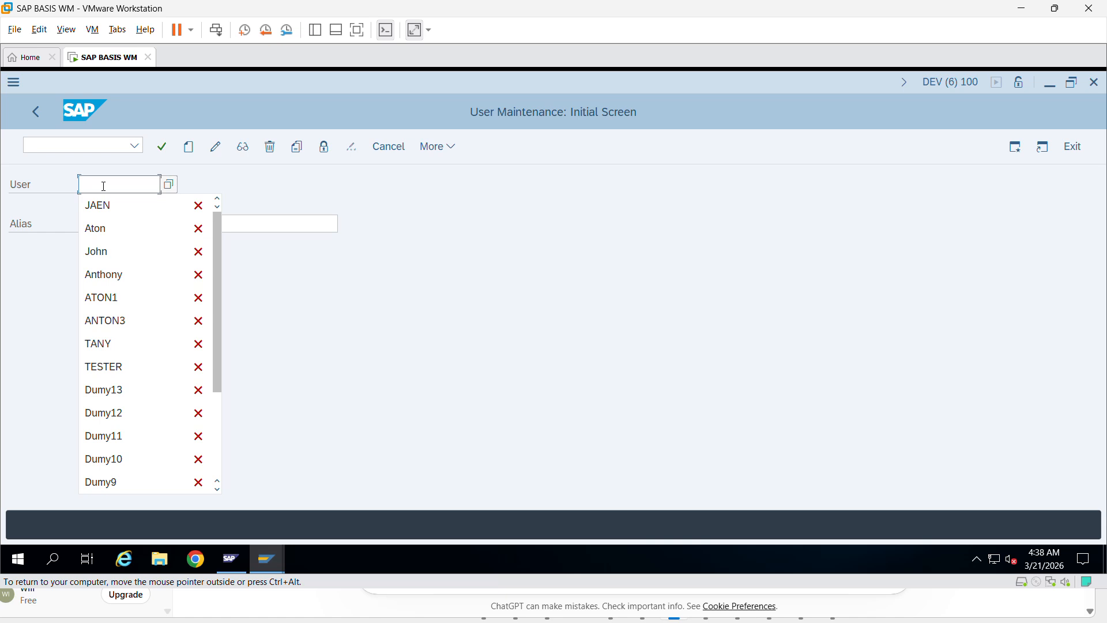
text(Ma)
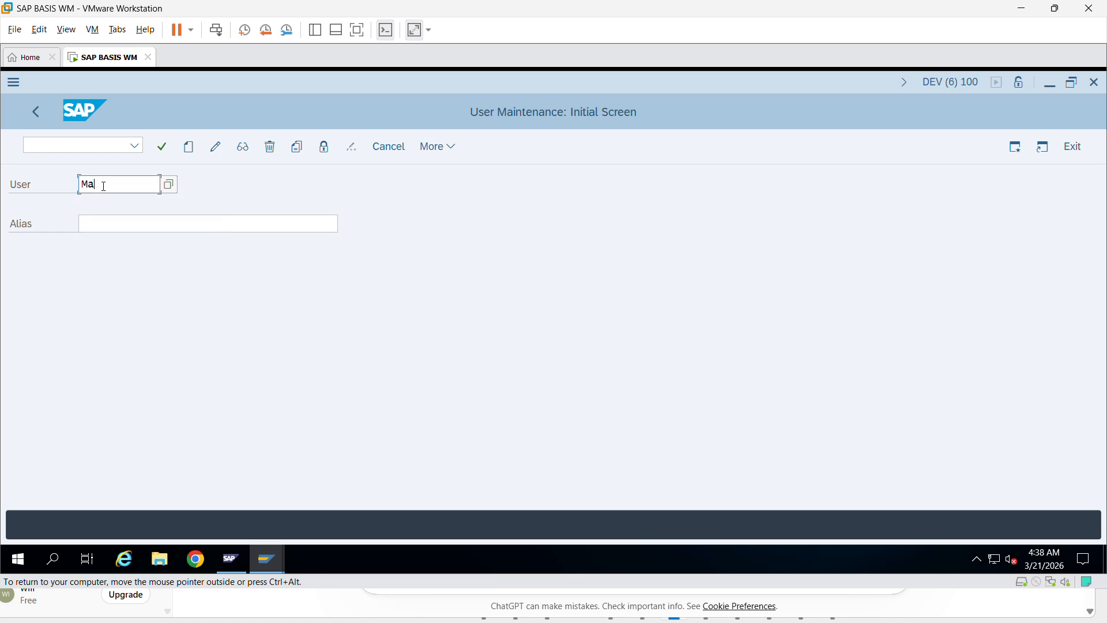
key(BackSpace)
key(BackSpace)
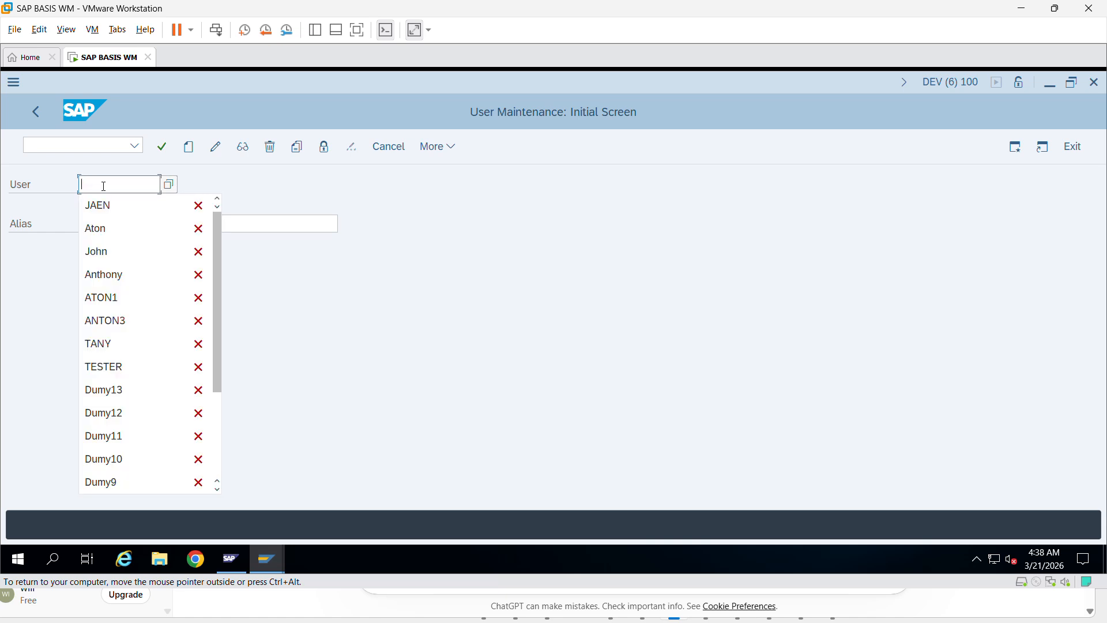
text(n)
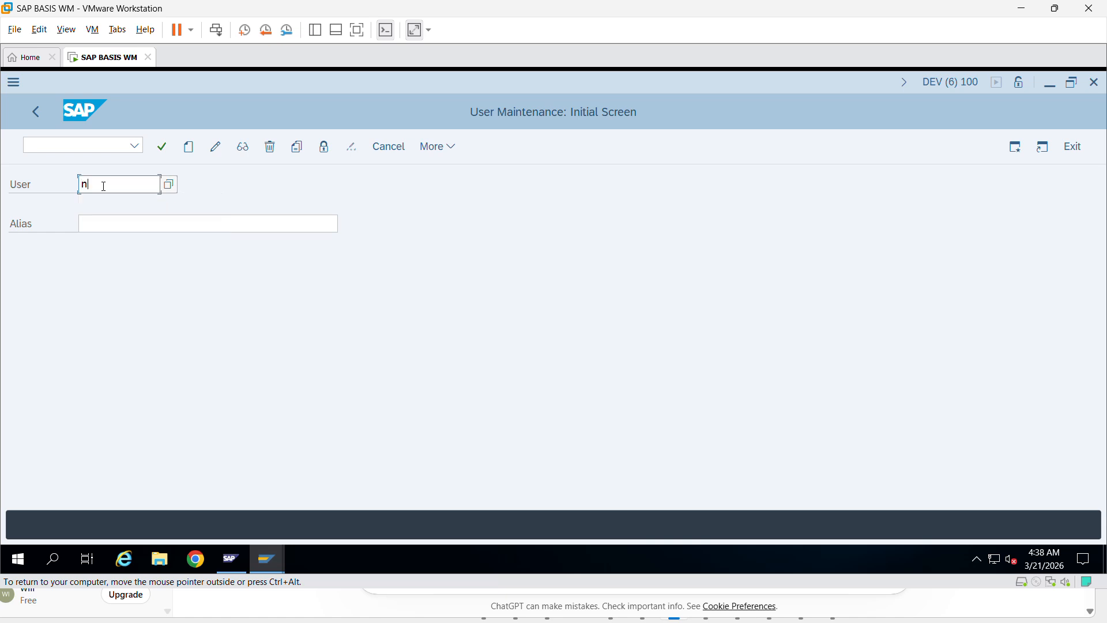
text(atan)
key(BackSpace)
text(Natan)
key(End)
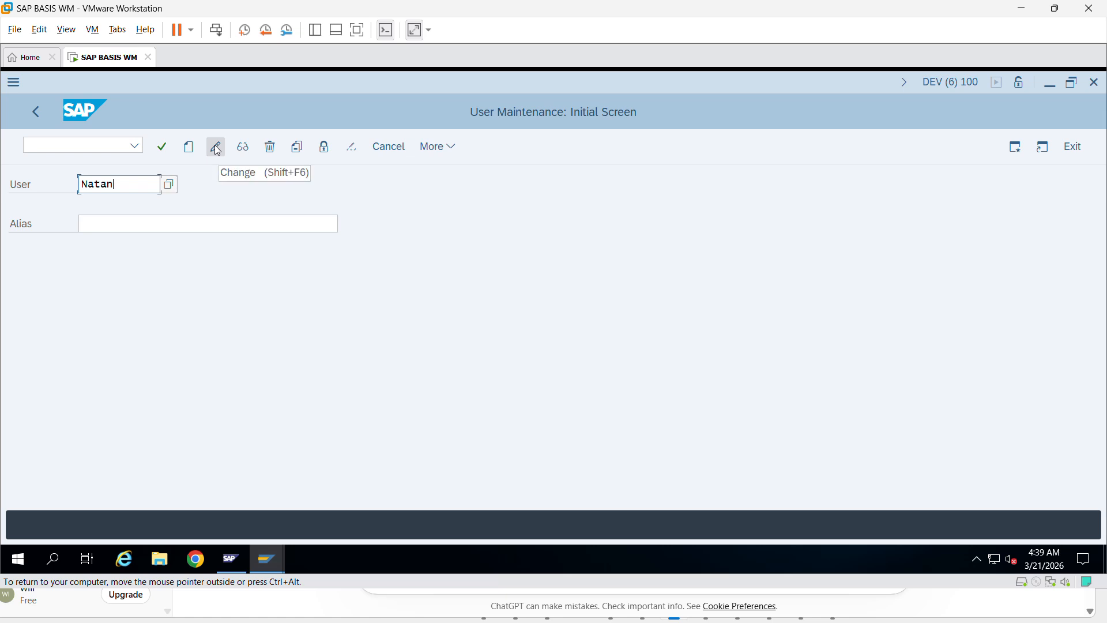
click(251, 151)
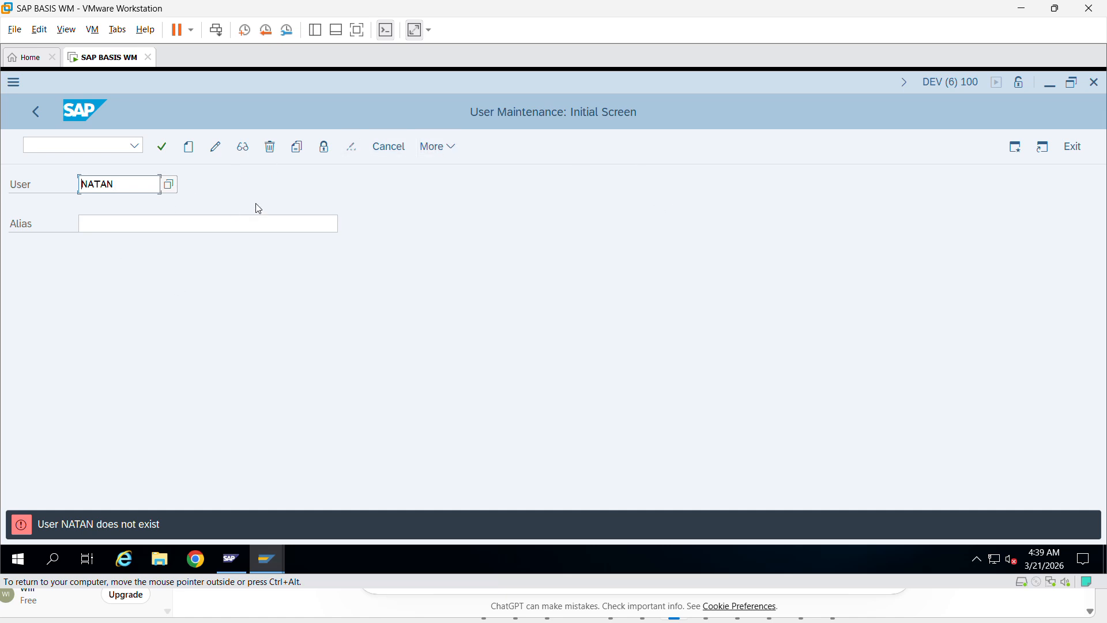
- Create the new user and enter the description SAP BASIS TRAINING under Documentation
click(189, 148)
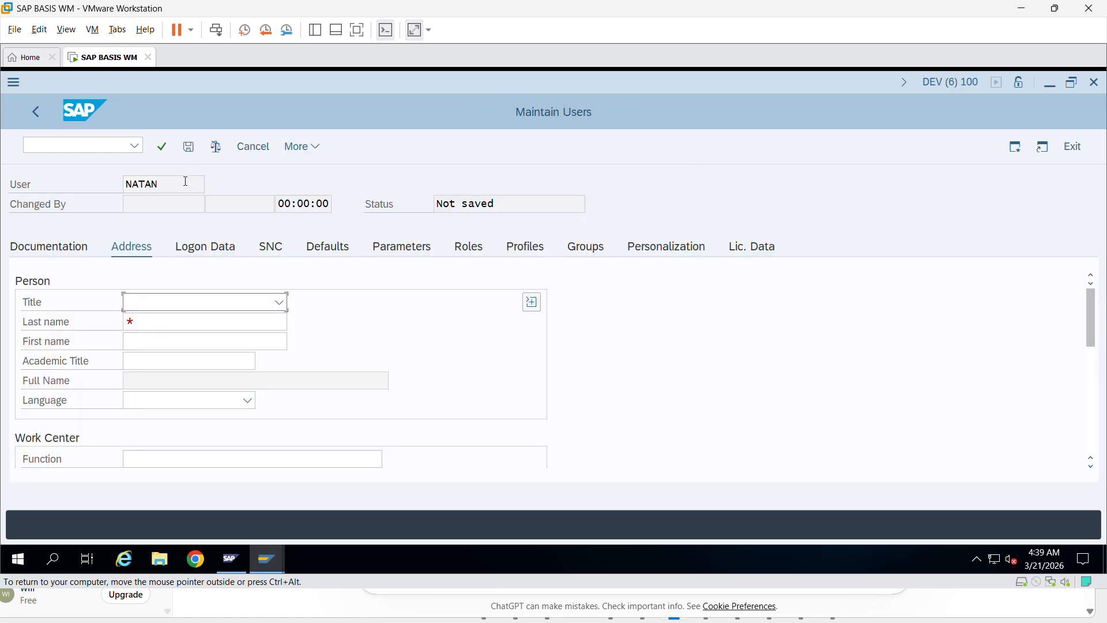
click(53, 250)
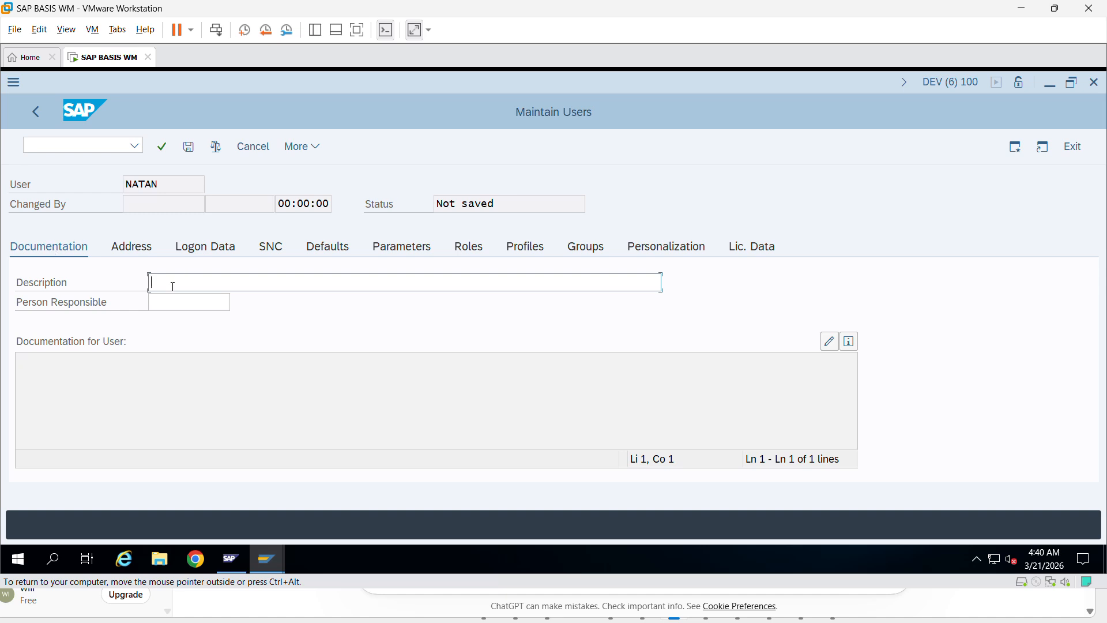
text(SAP BASIS TRAINING)
- Set Person Responsible to the first user found by a * search, then start new documentation
click(151, 304)
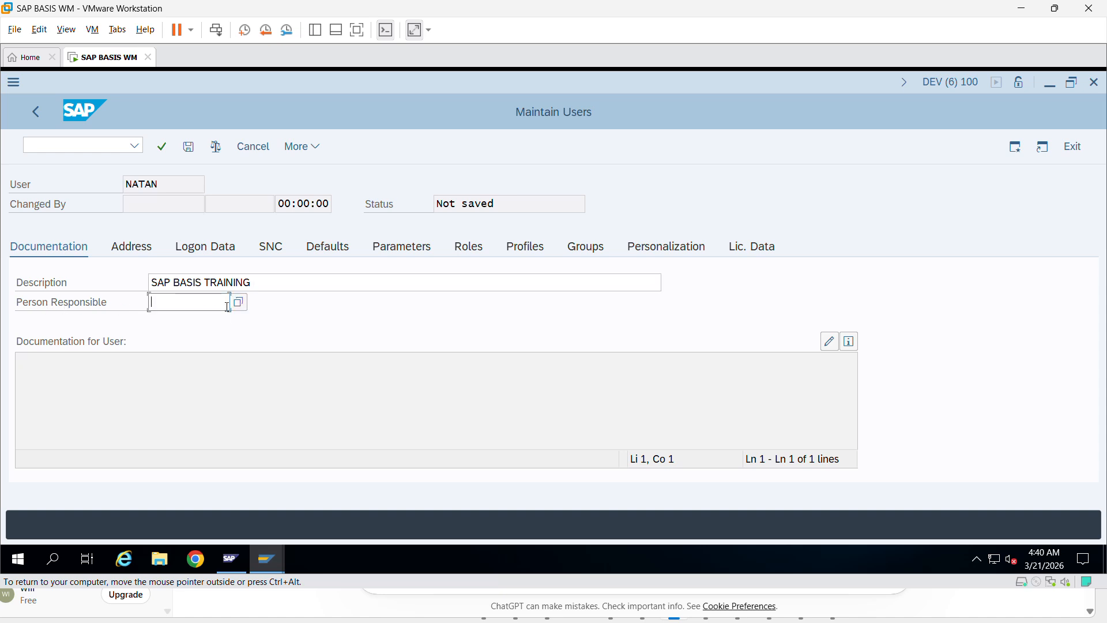
click(239, 302)
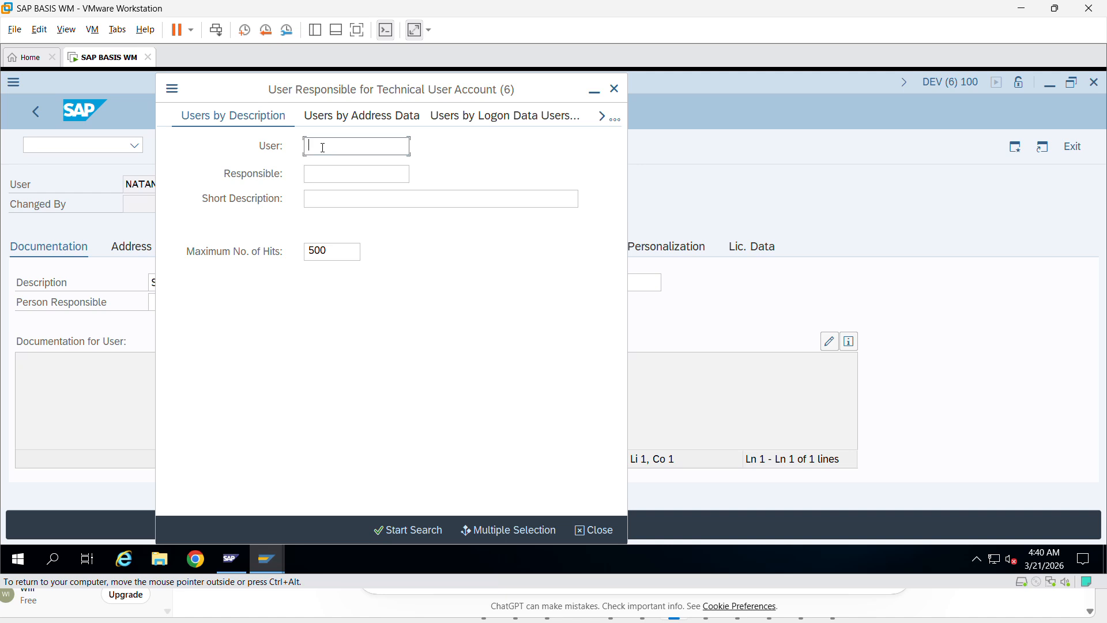
text(*)
click(402, 531)
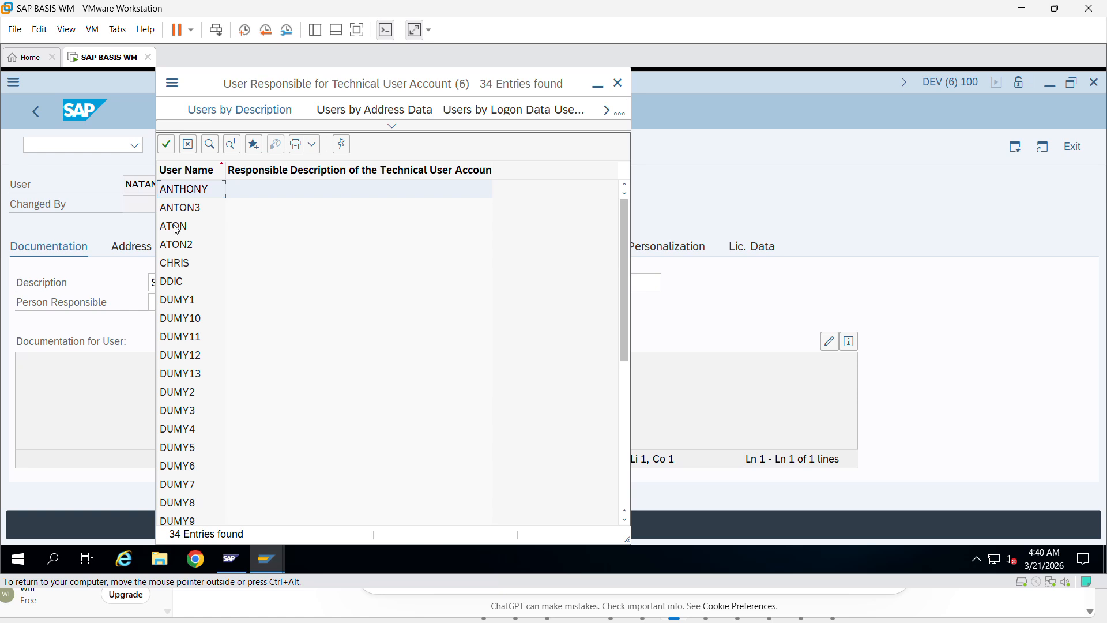
double_click(192, 191)
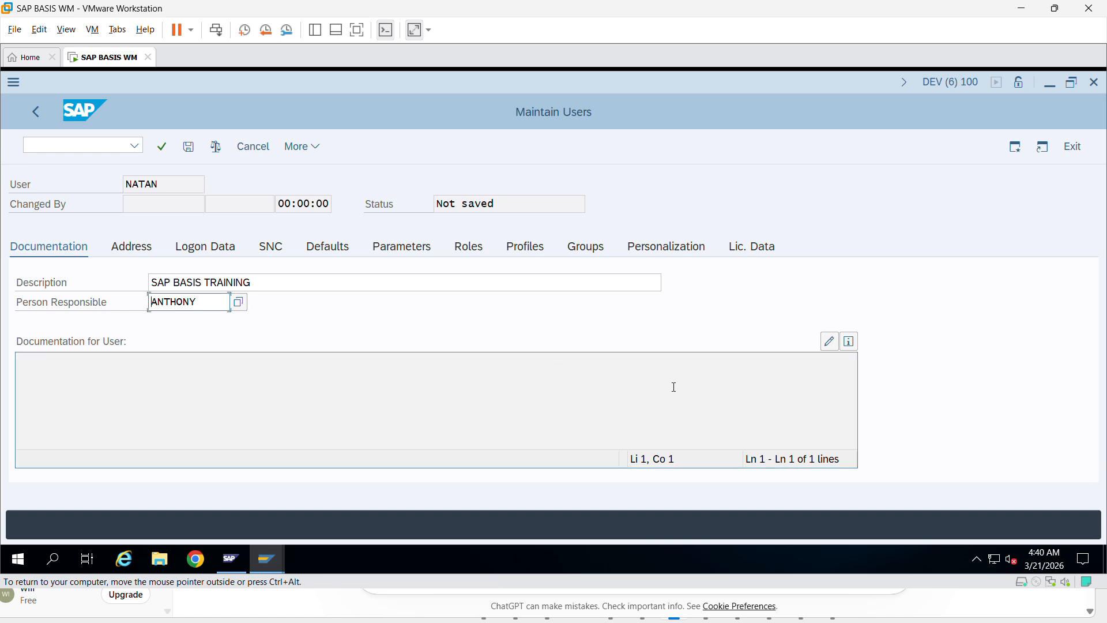
click(829, 341)
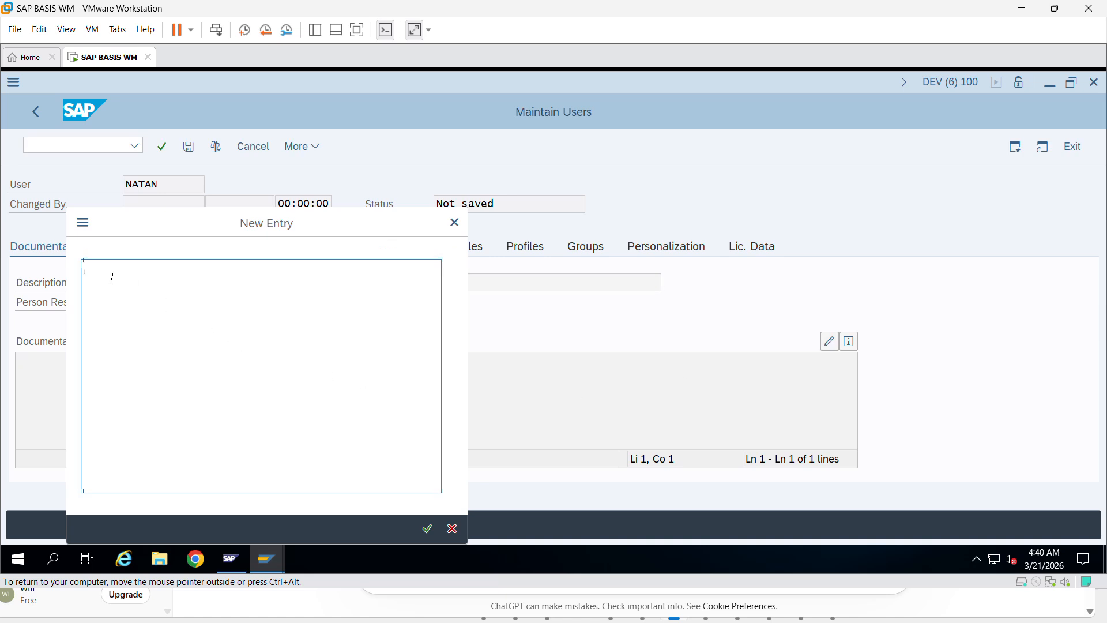
- Paste the nine-line user documentation, finish the Notes line with the signing manager, and confirm
text(Purpose: Practice SAP Basis activities  Modules: User administration, roles, authorizations Environment: DEV Client 100  Access: Full access for learning purposes Owner: Training / Self  Notes: Used only for testing and learning. Not for production use.)
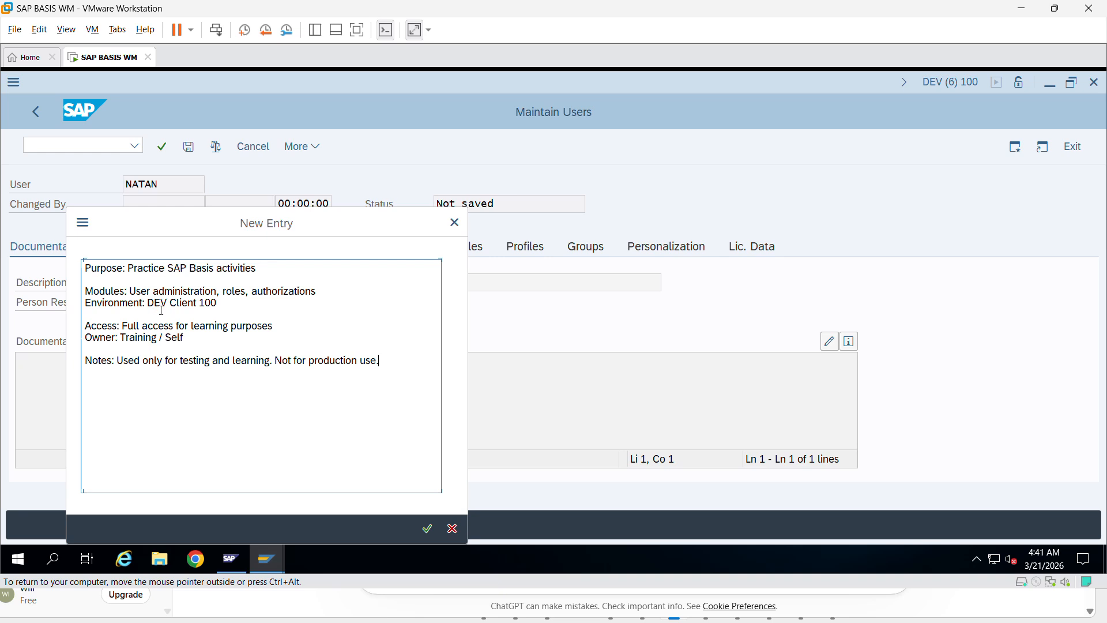
drag(170, 304, 219, 304)
click(402, 361)
text(Asi)
key(BackSpace)
key(BackSpace)
key(BackSpace)
text(Signed by the)
key(BackSpace)
key(BackSpace)
key(BackSpace)
key(BackSpace)
text(Manager Anthon)
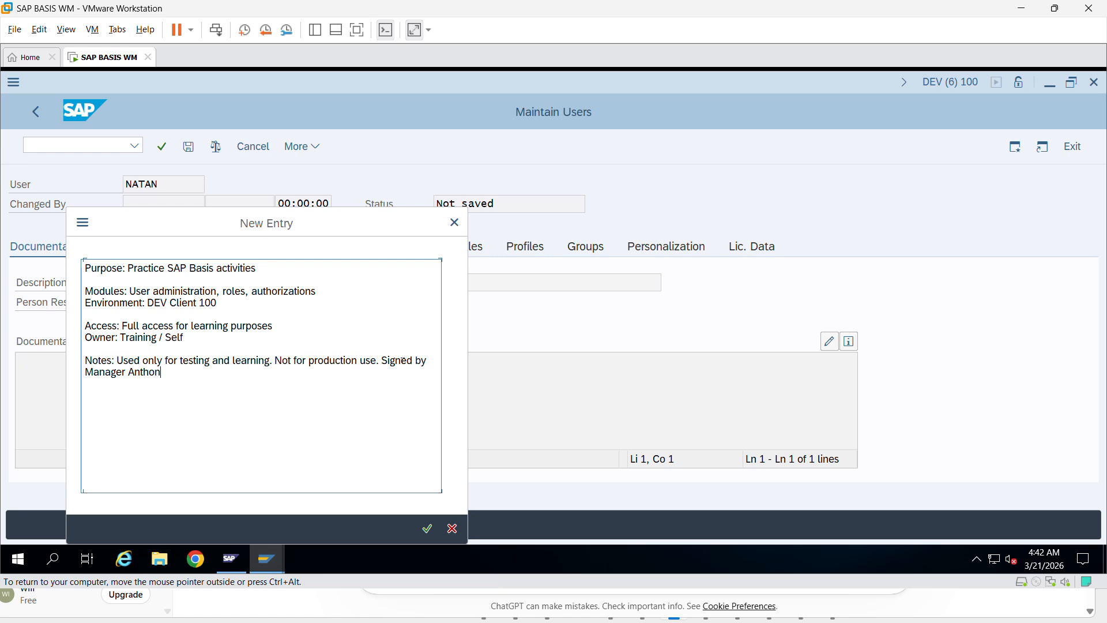
text(y.)
click(431, 532)
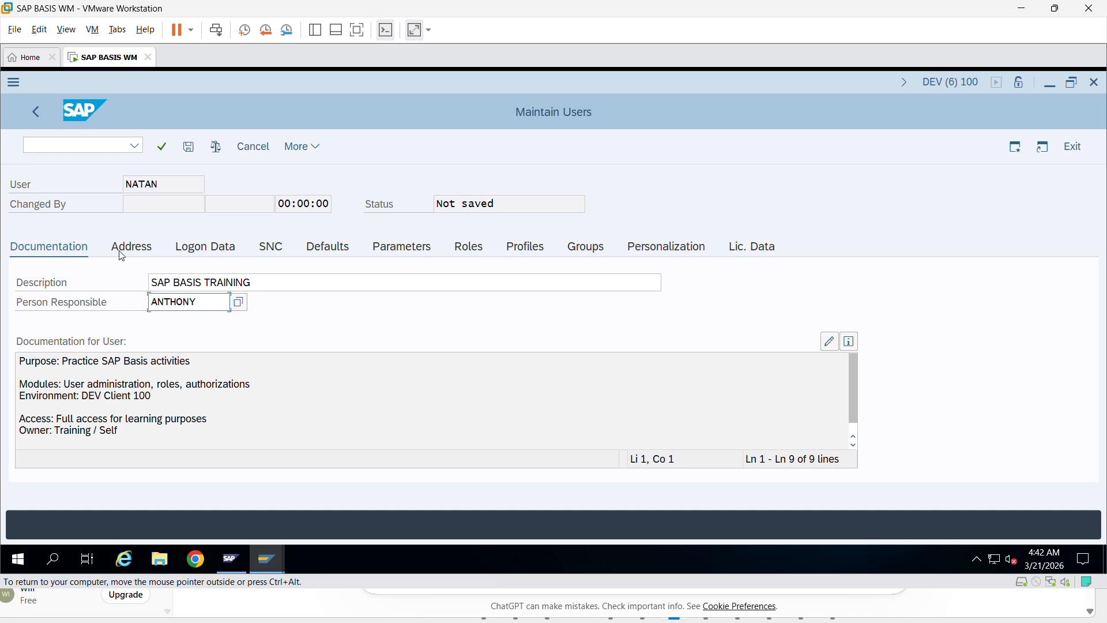
- On the Address tab, set title Mr. and enter the user's last and first names
click(144, 249)
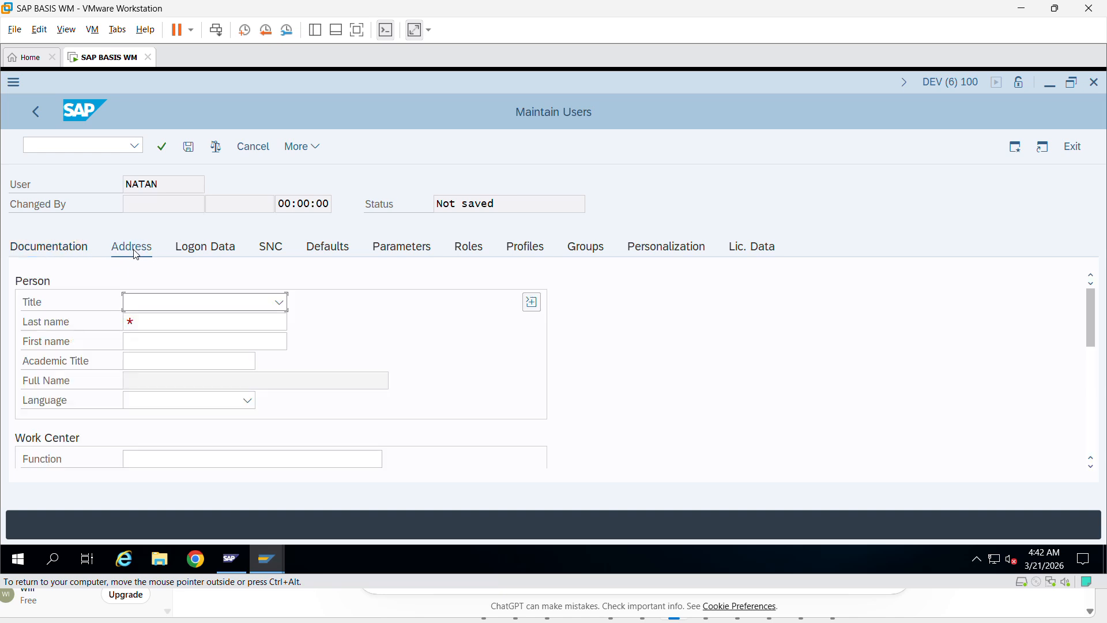
click(270, 304)
click(198, 327)
click(176, 320)
text(J)
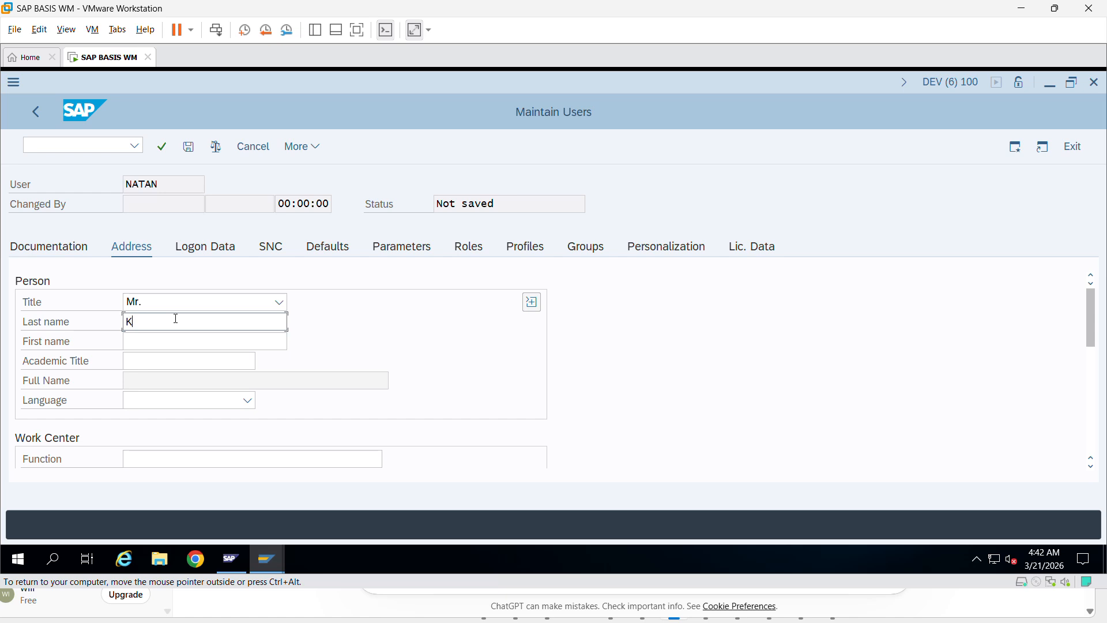
text(ea)
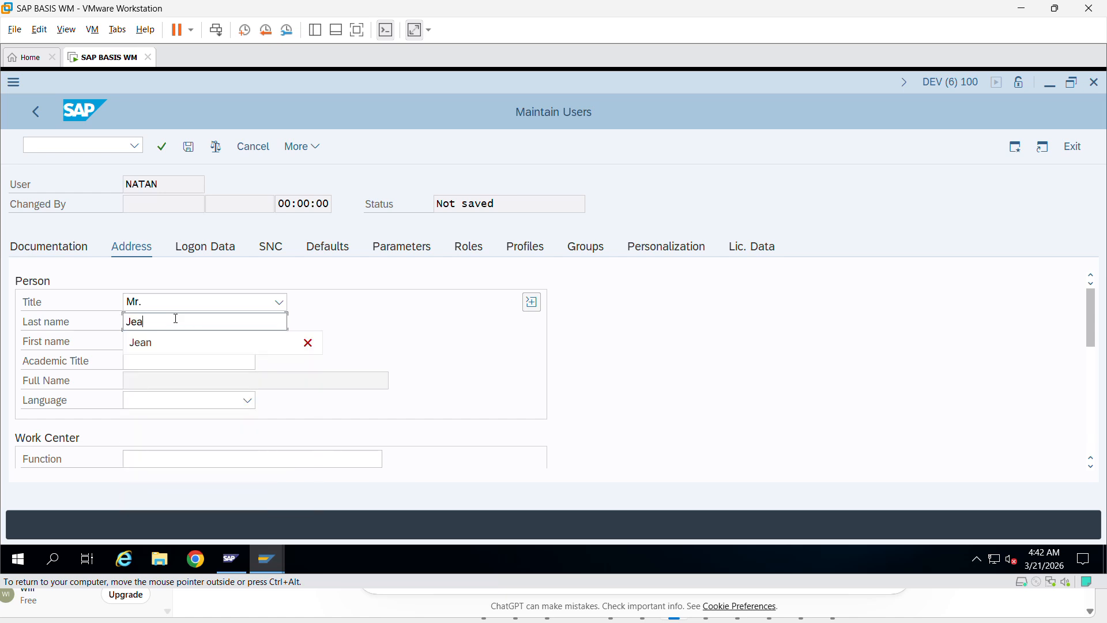
click(175, 337)
key(BackSpace)
key(BackSpace)
key(BackSpace)
key(BackSpace)
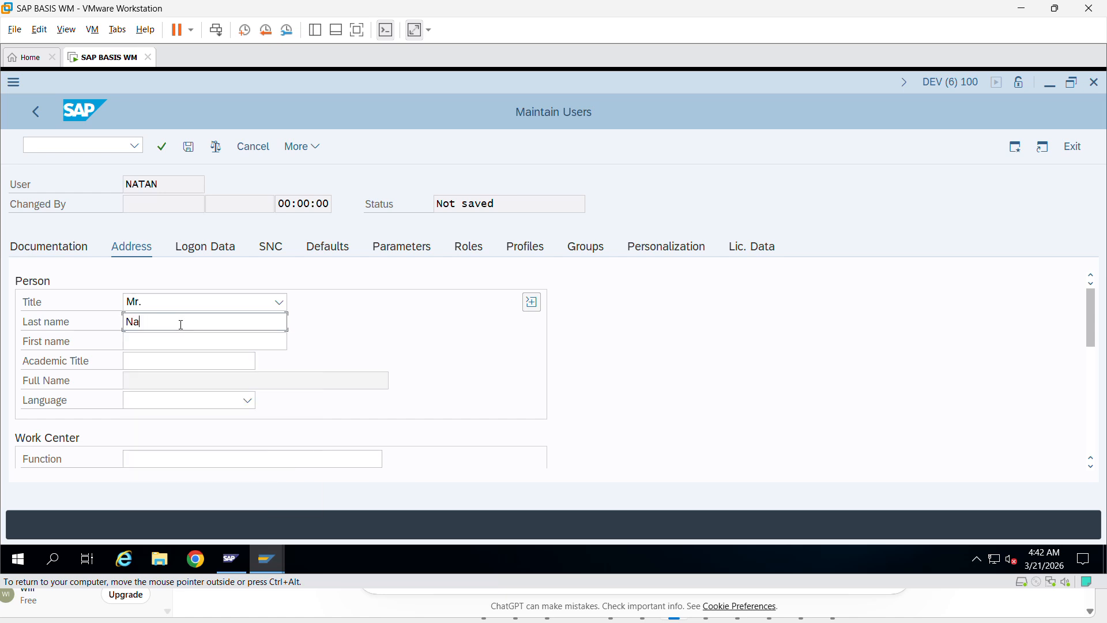
key(Tab)
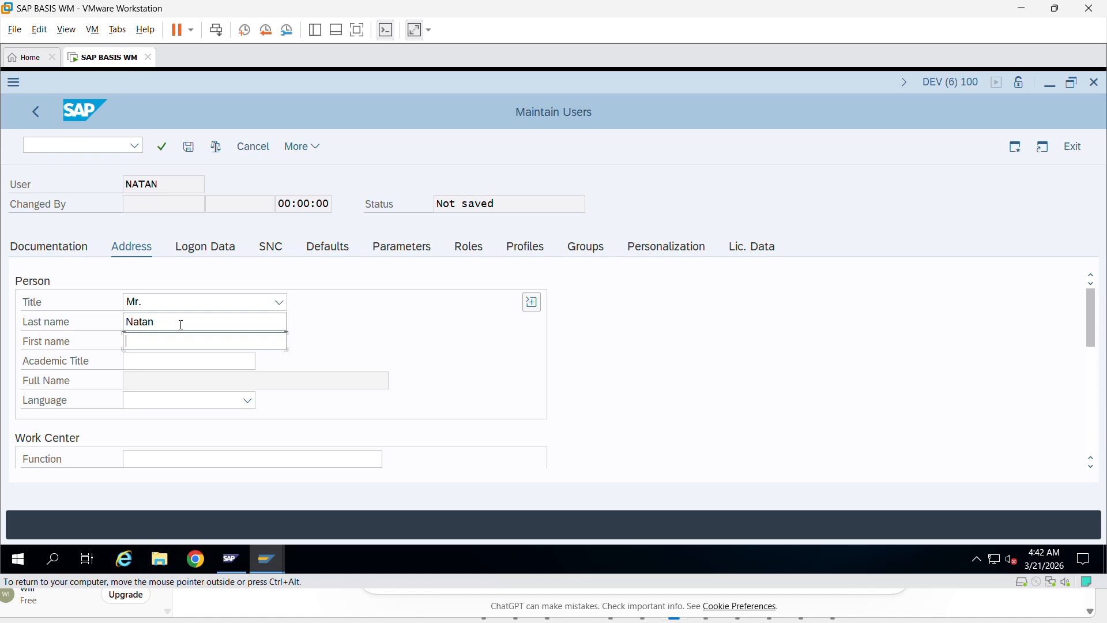
click(157, 363)
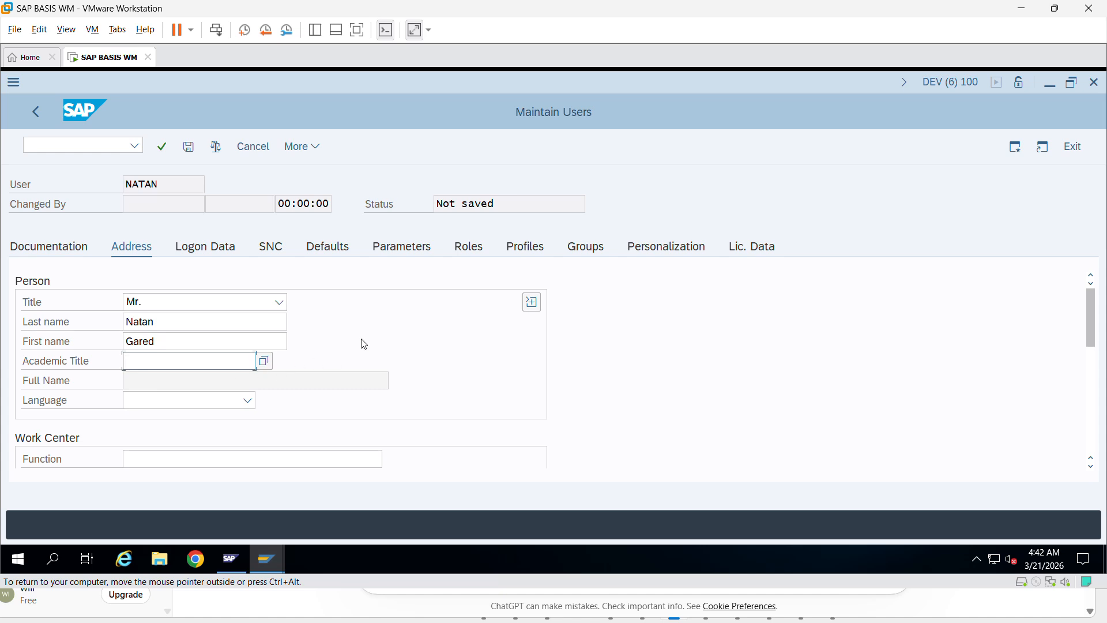
- Set the user's address language to German
click(231, 400)
scroll(174, 471, down, 1)
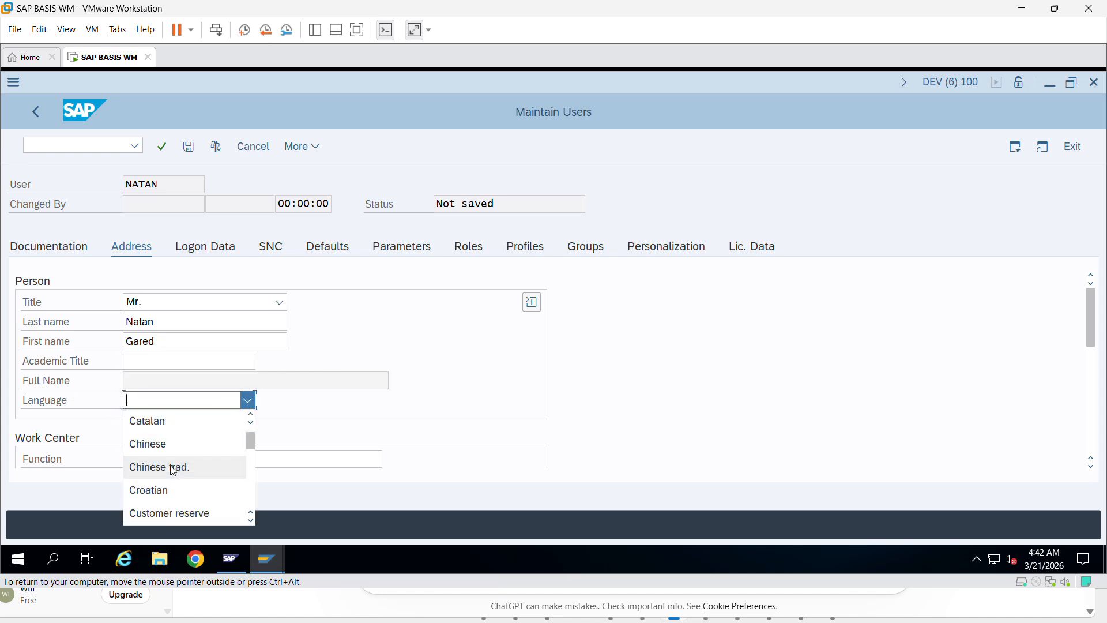
scroll(173, 471, down, 3)
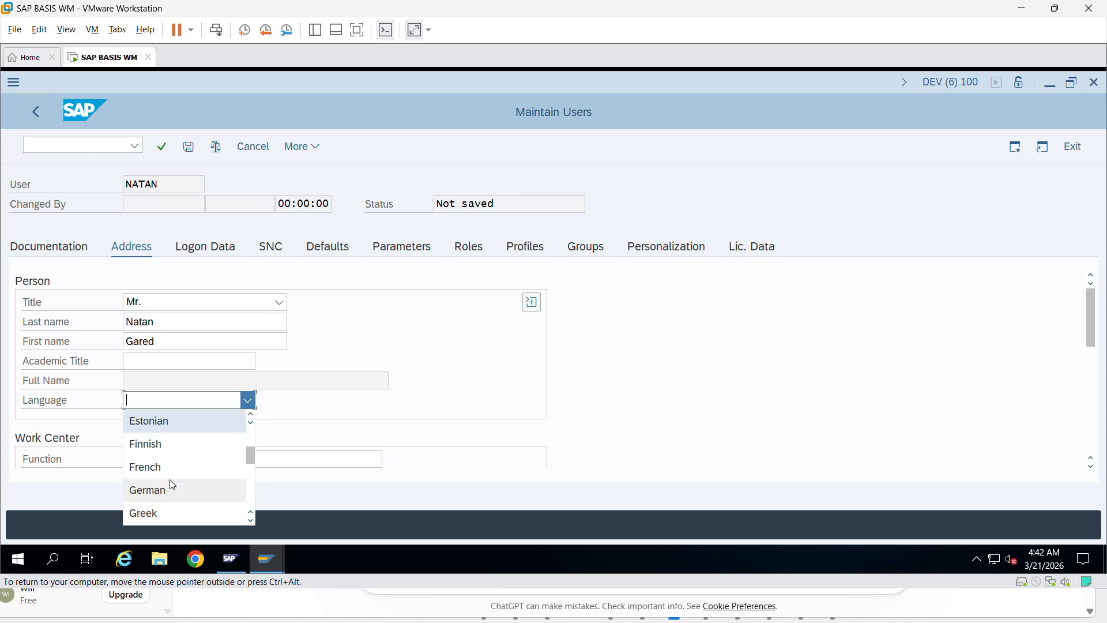
click(171, 491)
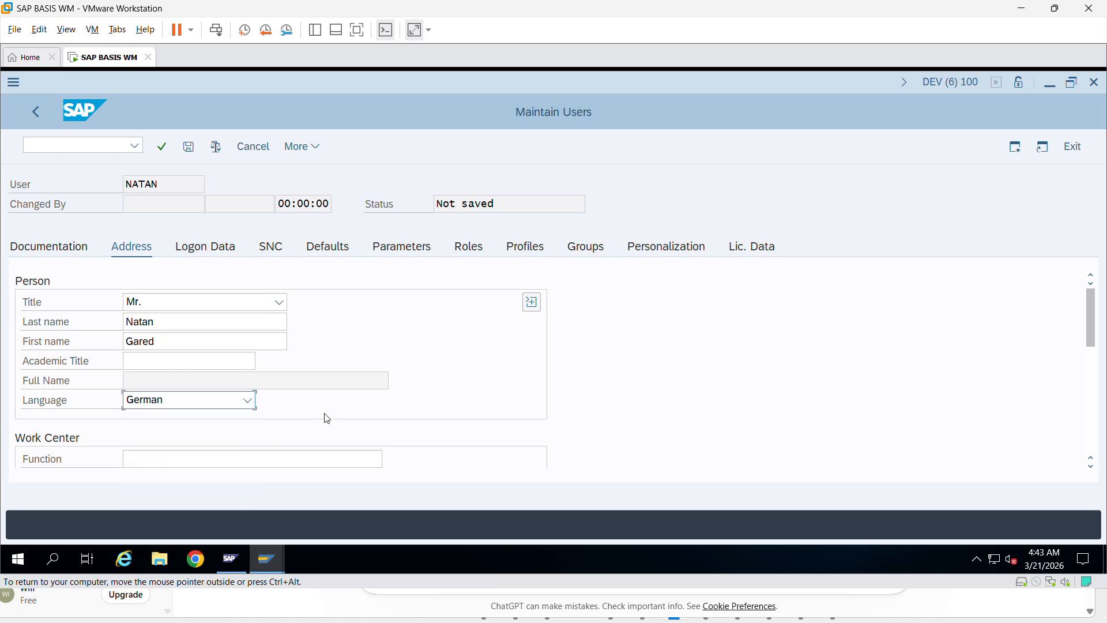
scroll(287, 425, down, 2)
scroll(160, 397, up, 1)
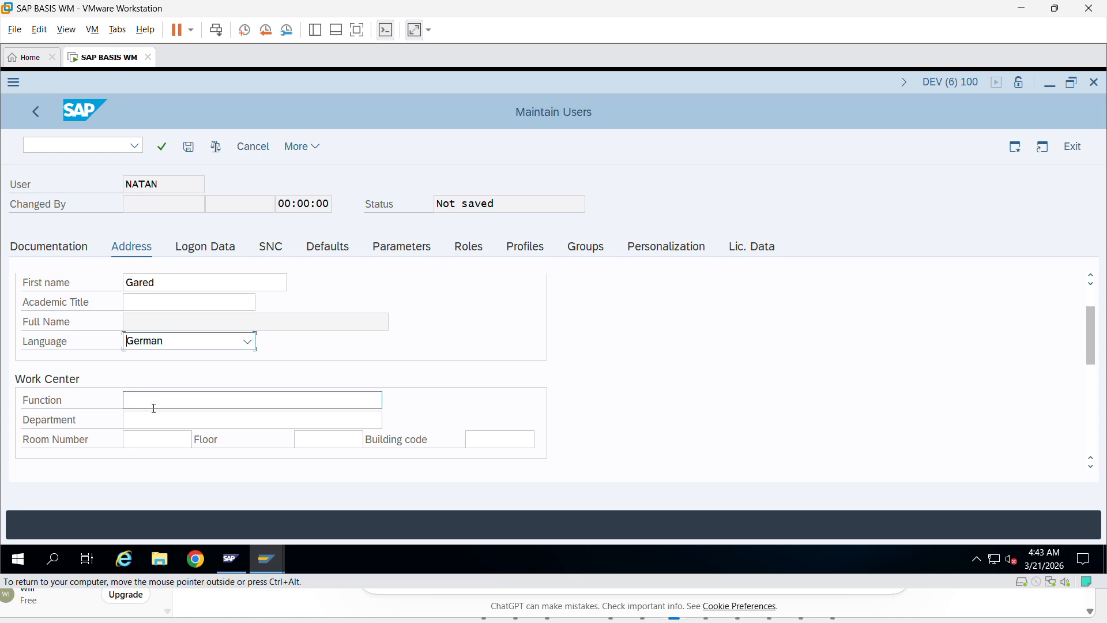
scroll(153, 404, down, 1)
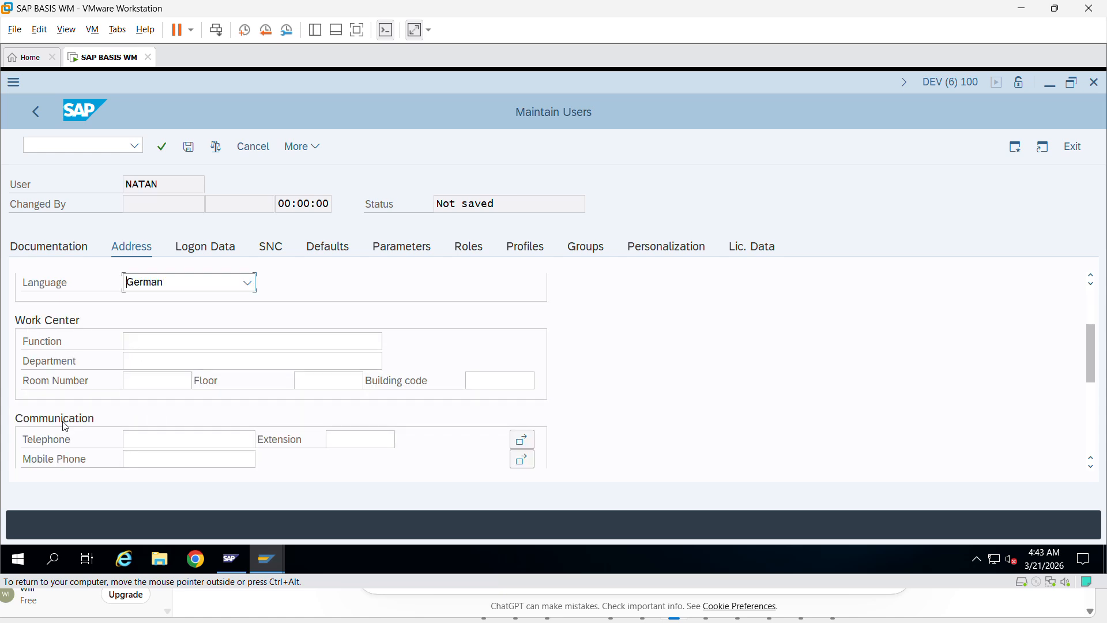
scroll(41, 427, down, 1)
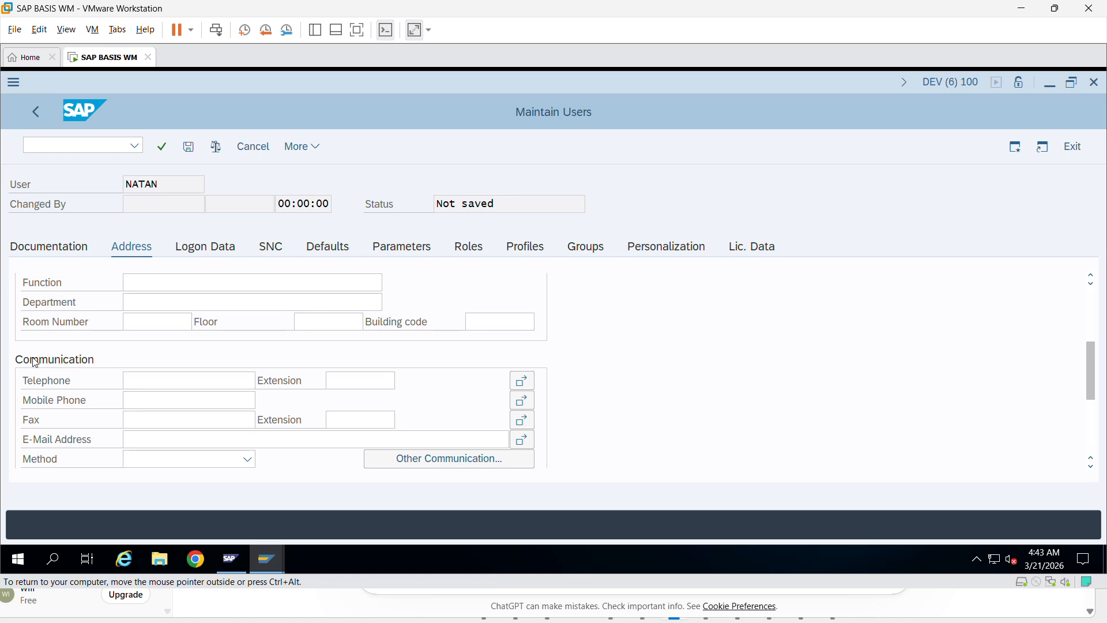
scroll(234, 396, down, 2)
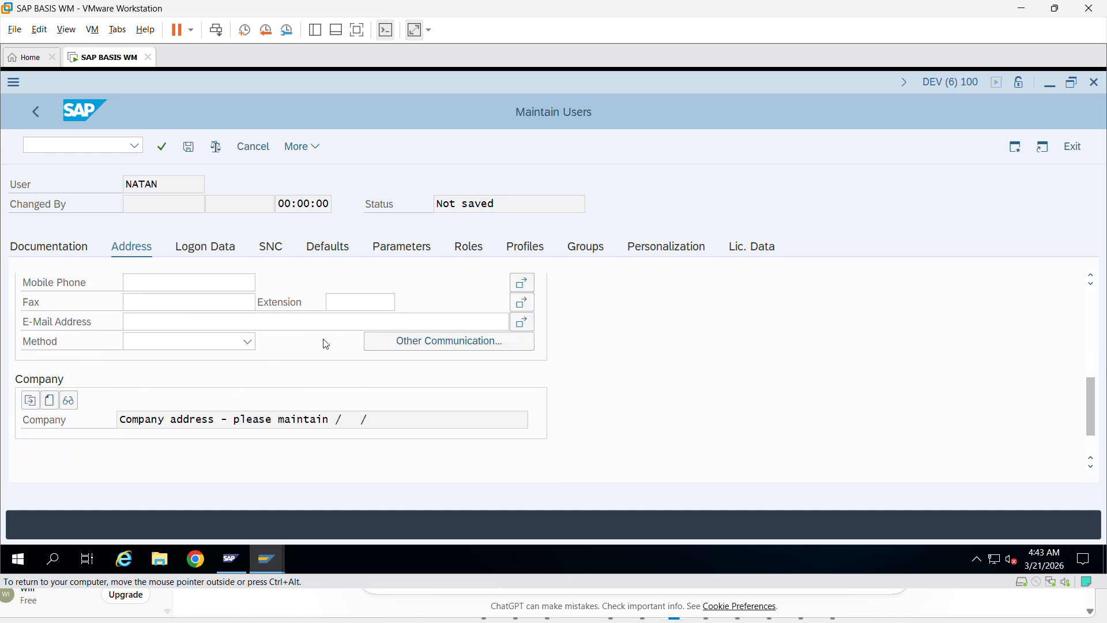
- Try Assign New Company Address, then close the empty company name dialog without assigning
click(50, 401)
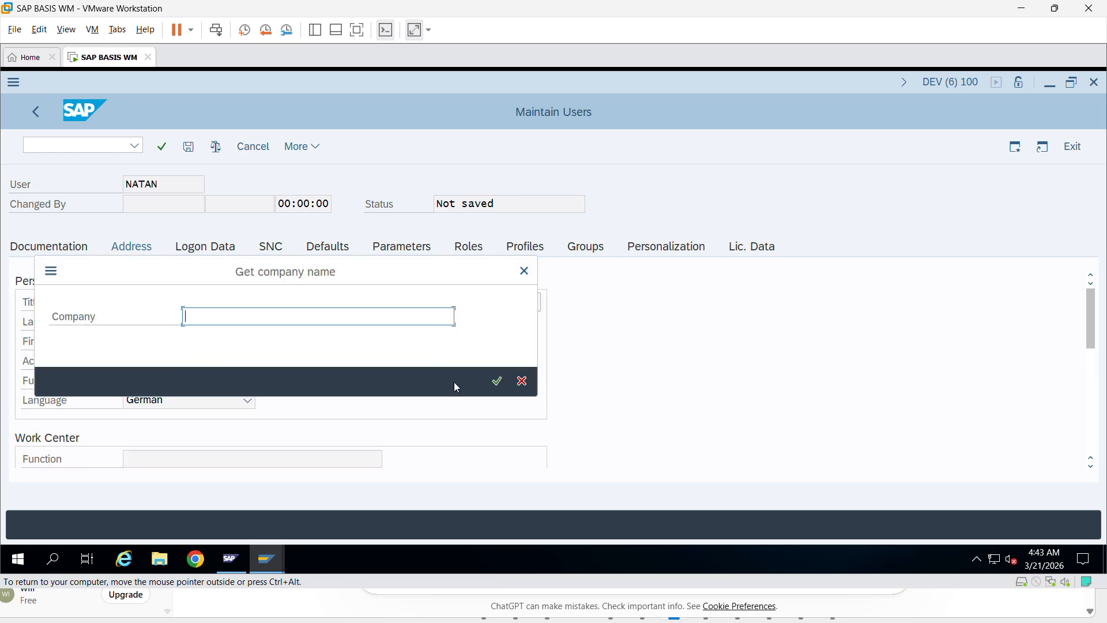
click(524, 271)
scroll(340, 441, down, 3)
scroll(573, 364, up, 3)
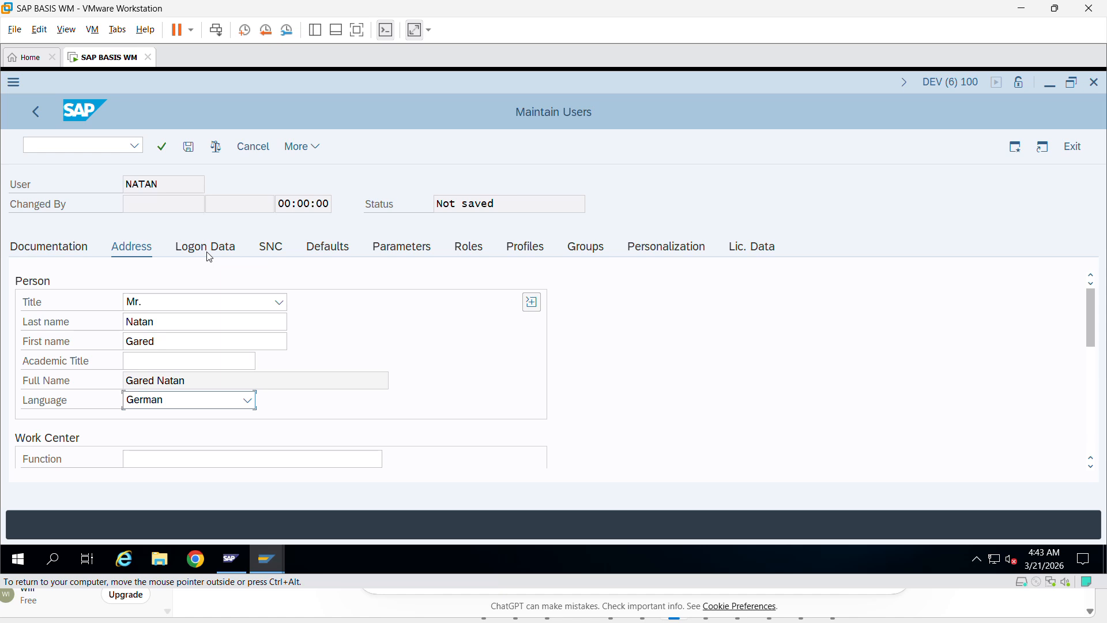
- On the Logon Data tab, enter the user's logon alias
click(203, 254)
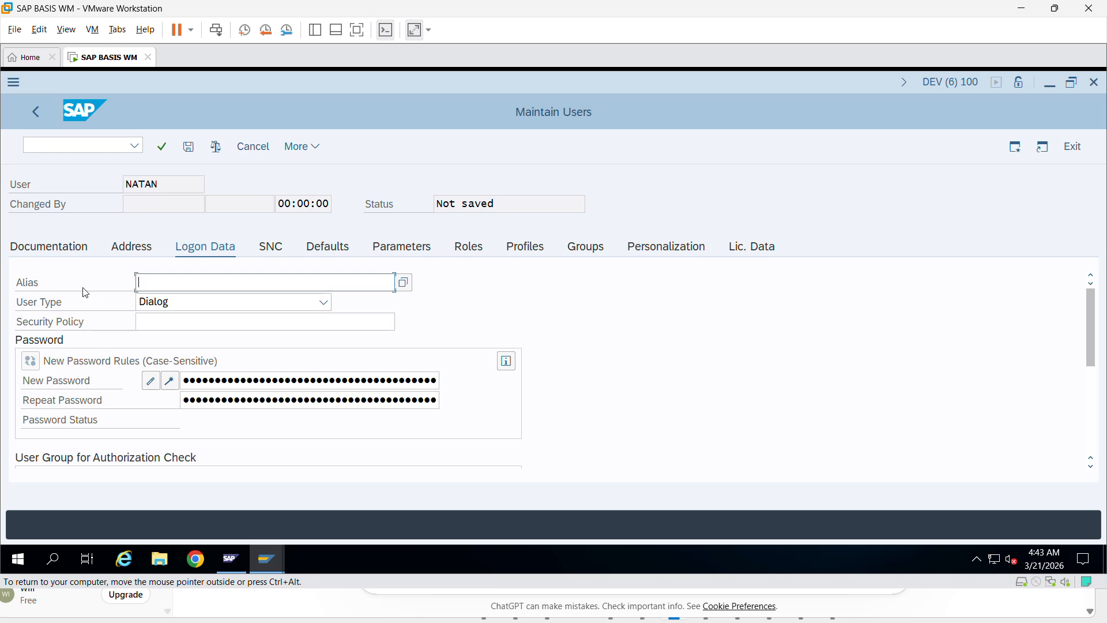
text(Nat)
key(BackSpace)
key(BackSpace)
key(BackSpace)
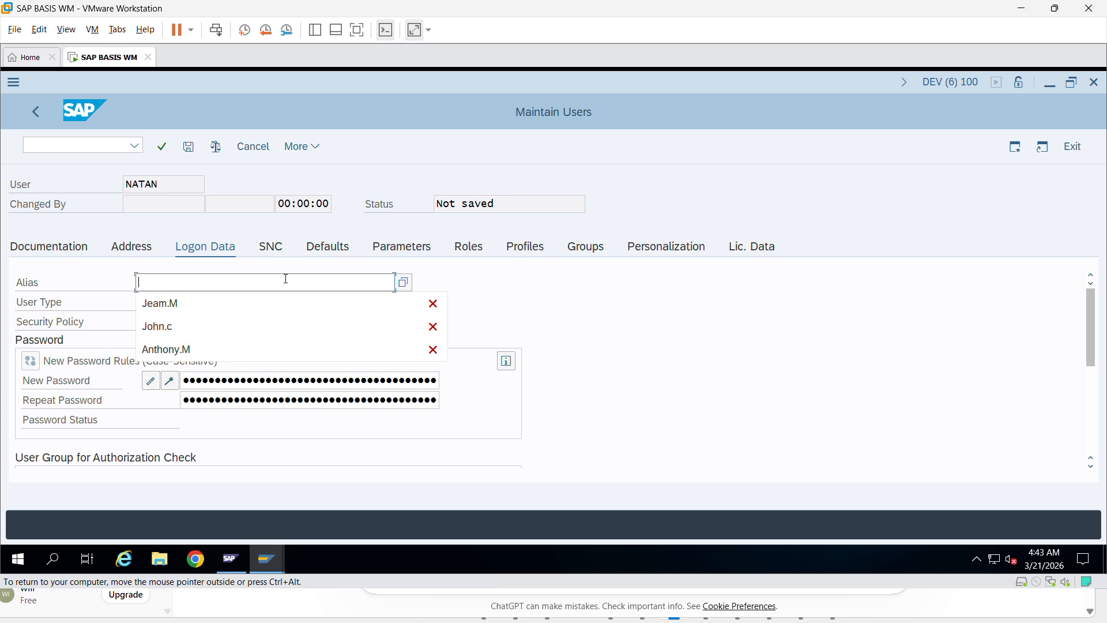
text(NATA)
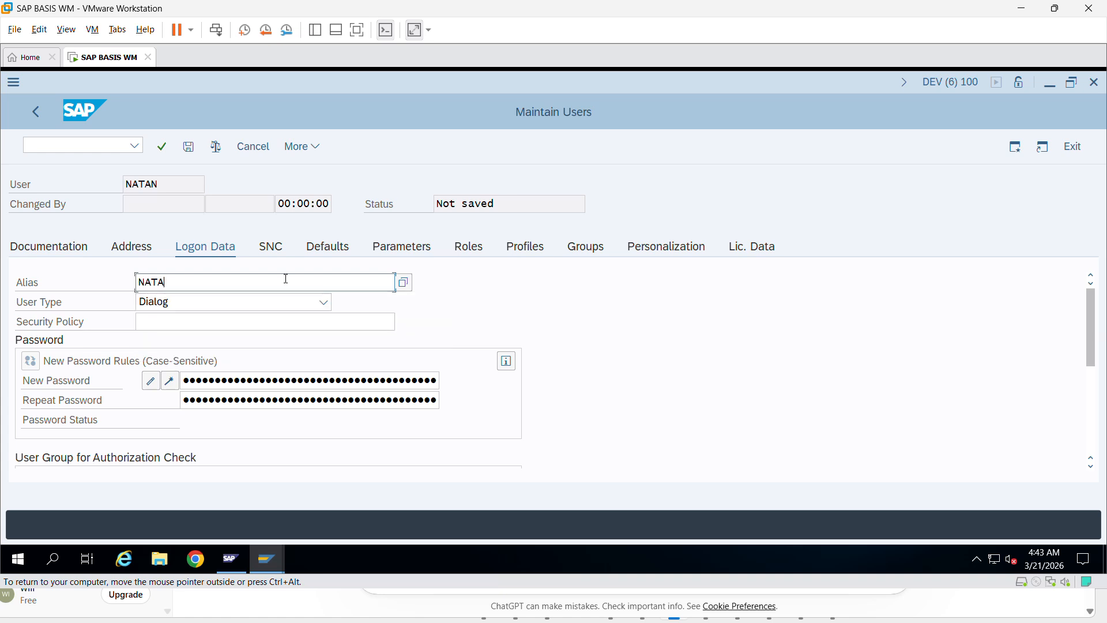
text(N)
click(132, 252)
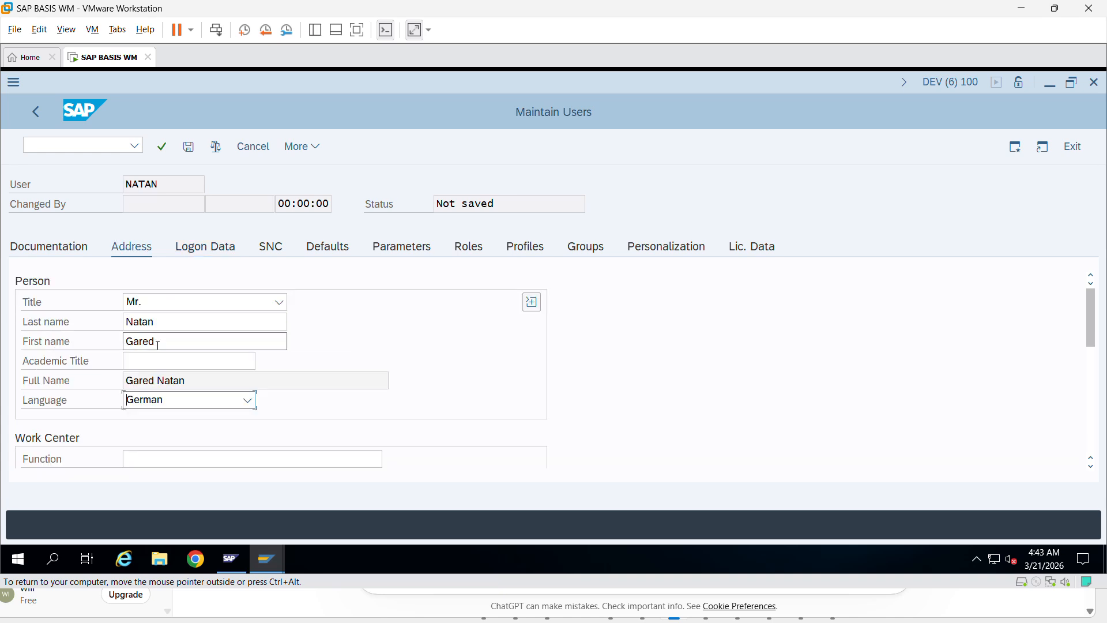
click(210, 254)
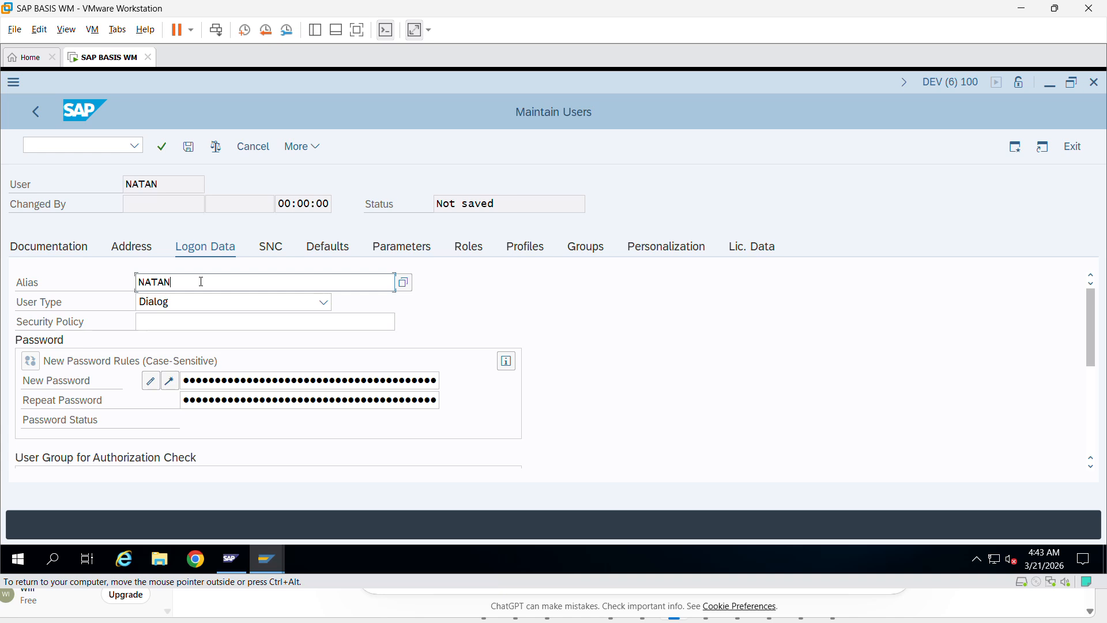
click(201, 282)
text(NATAN.G)
- Keep the user type set to Dialog
click(198, 302)
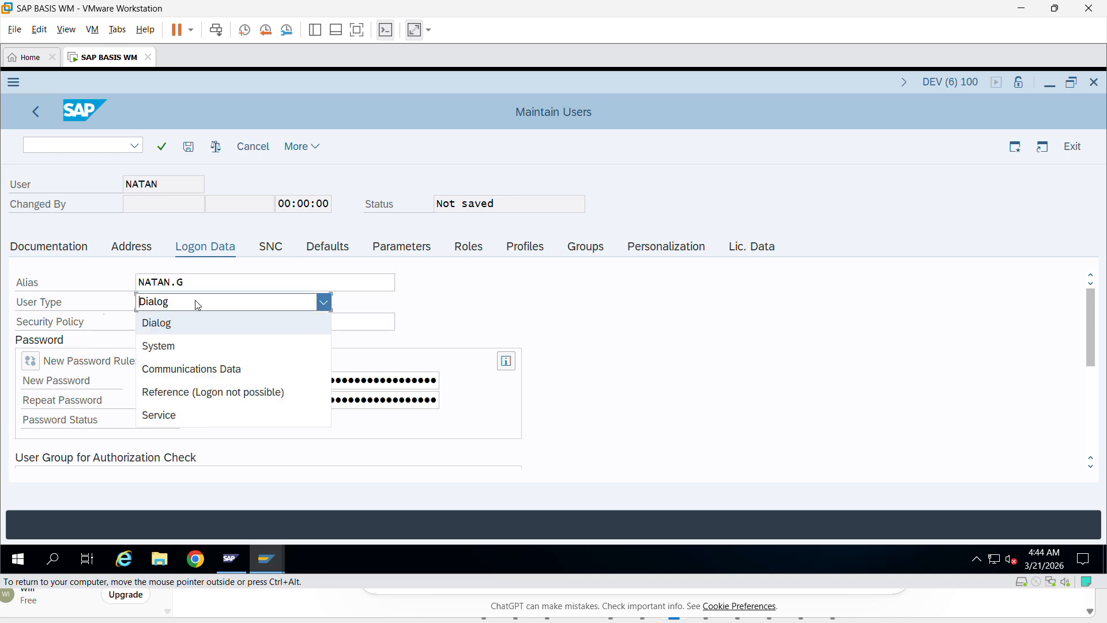
click(193, 334)
click(233, 304)
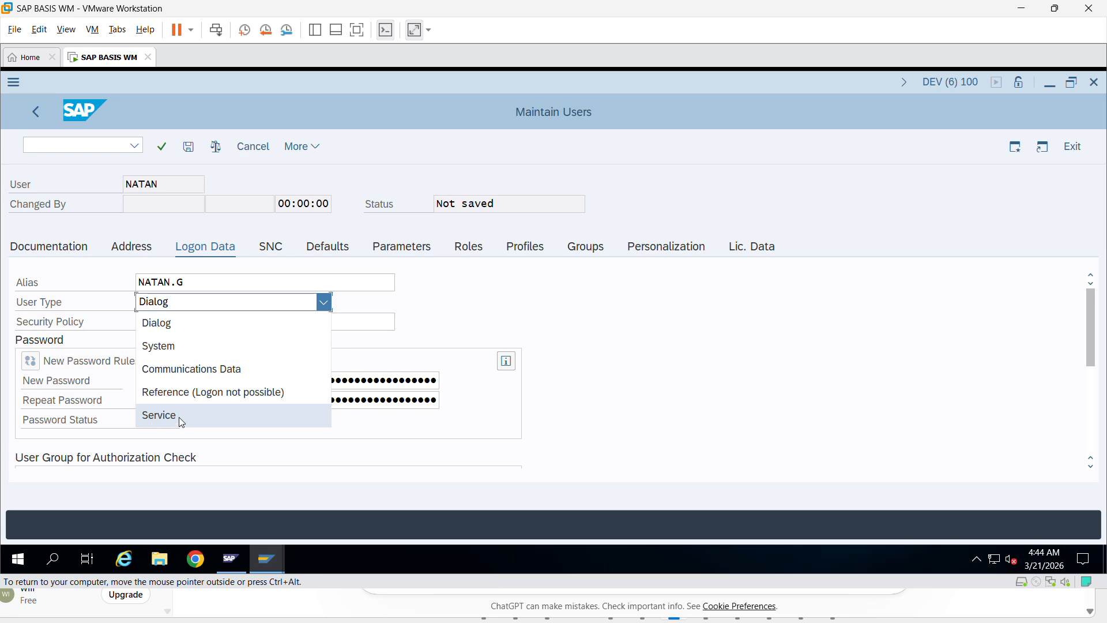
click(192, 307)
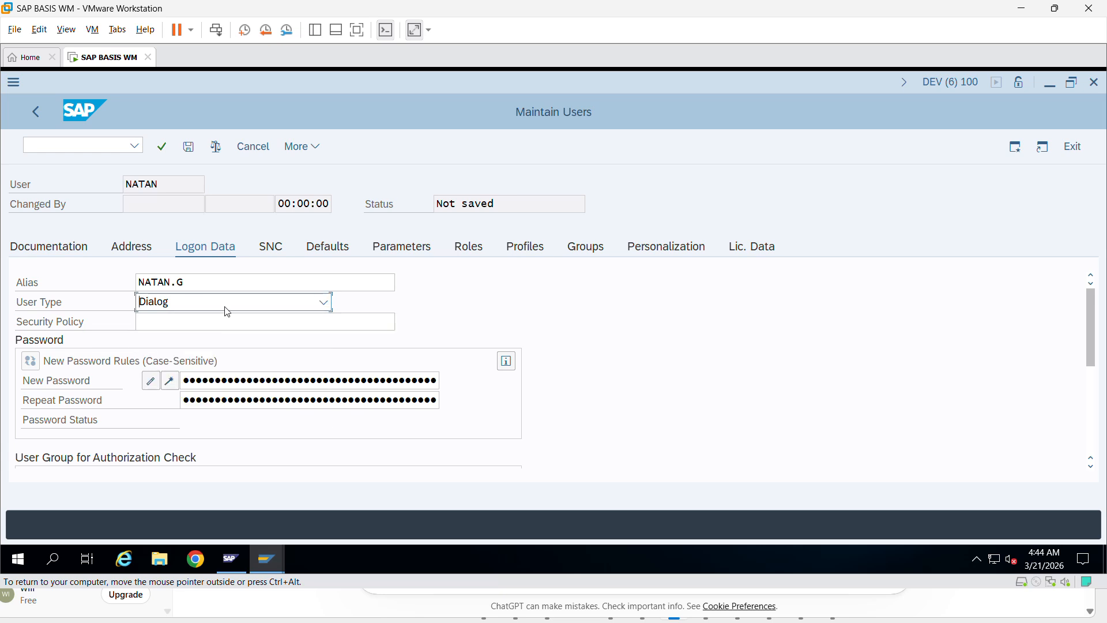
click(281, 305)
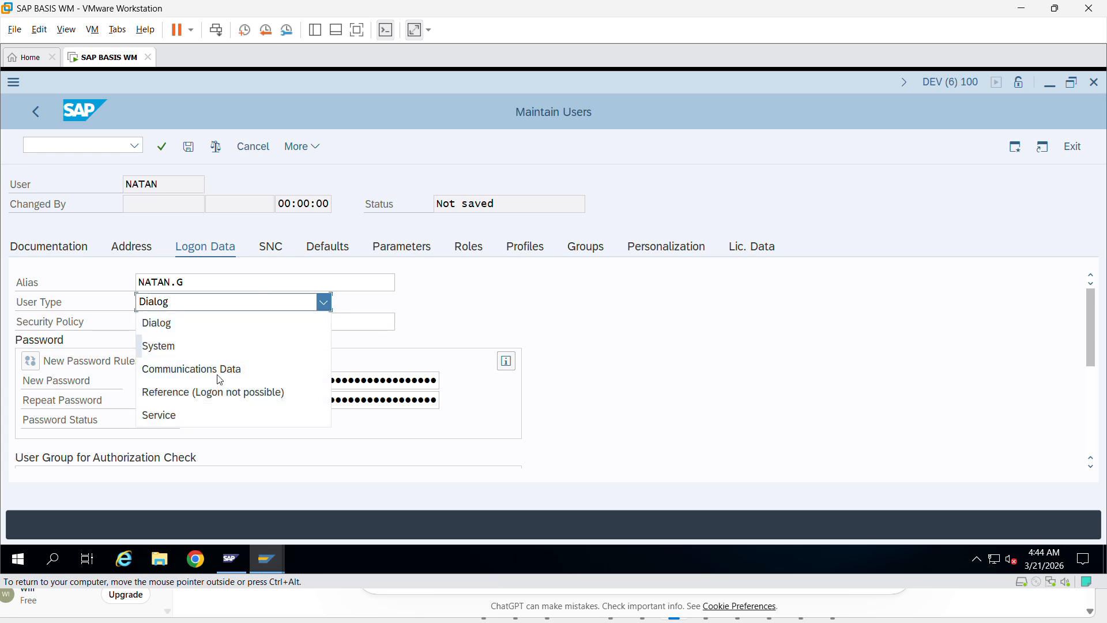
click(288, 305)
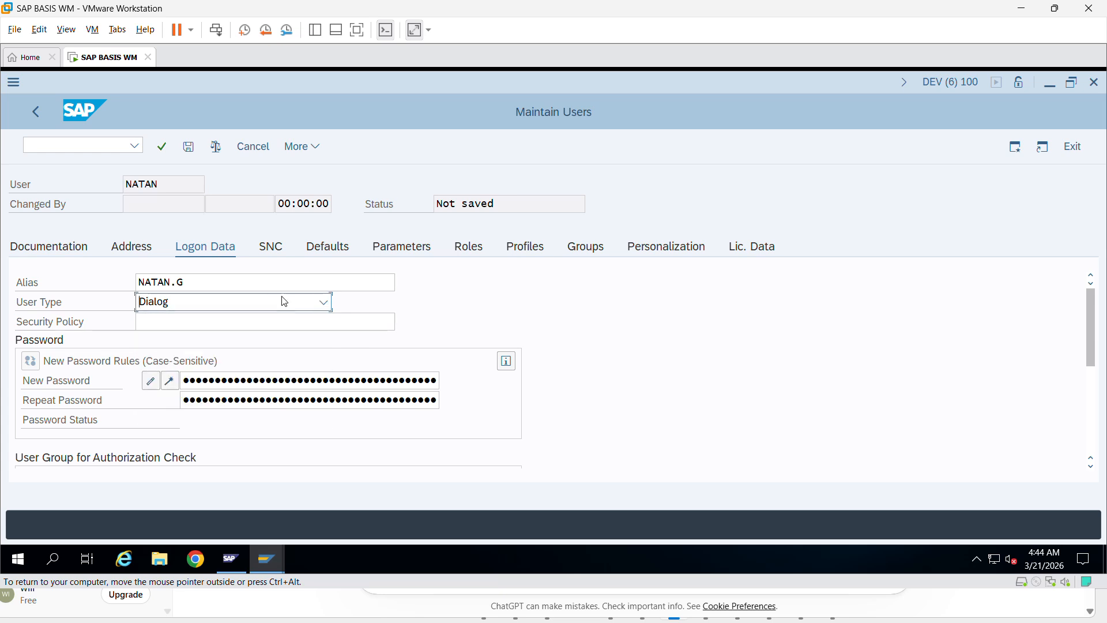
- Generate a password for the user, then attempt a new session, hitting the maximum-sessions limit
click(149, 325)
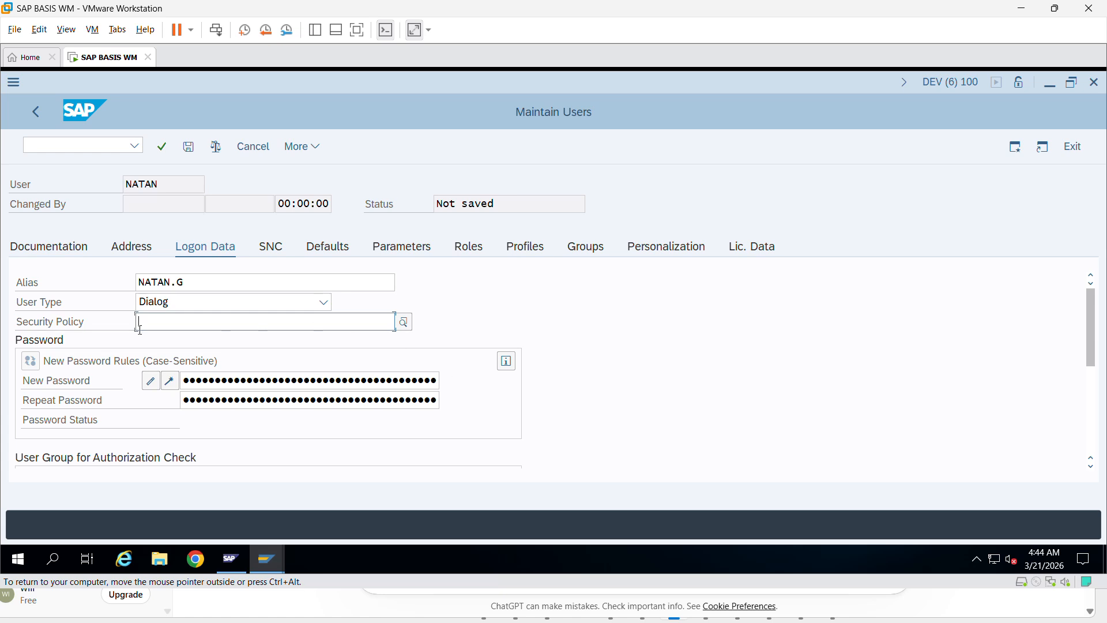
click(176, 385)
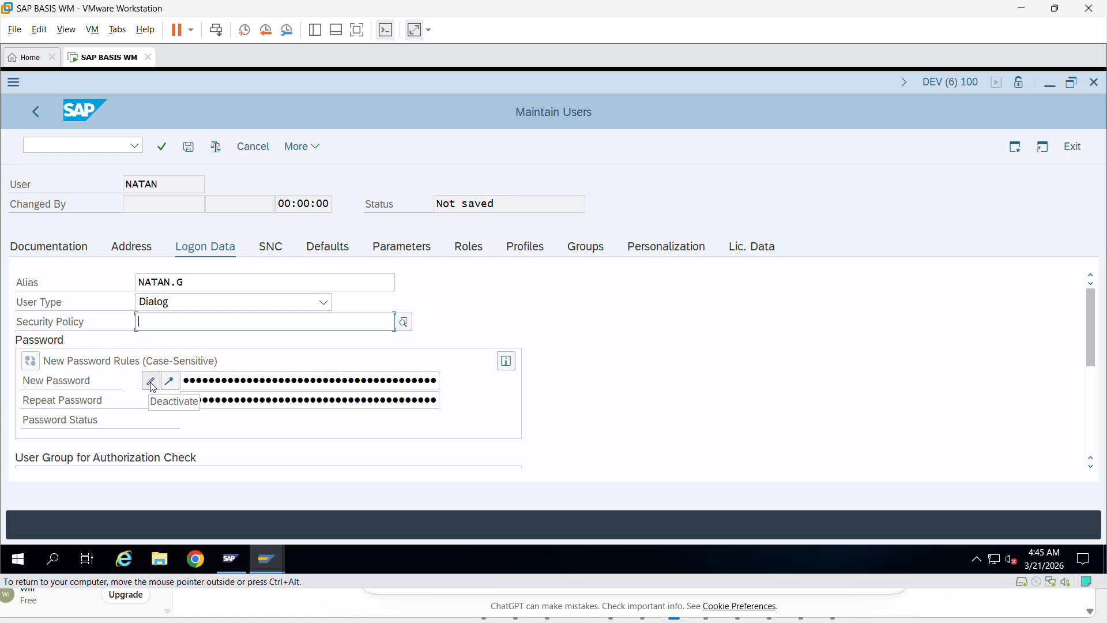
click(185, 381)
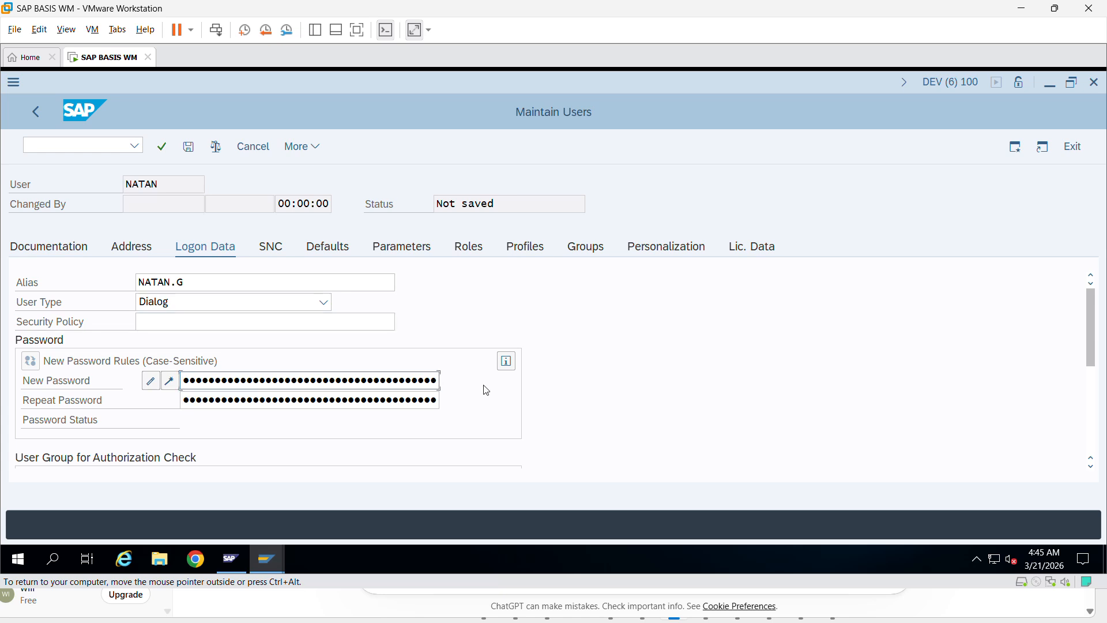
key(Tab)
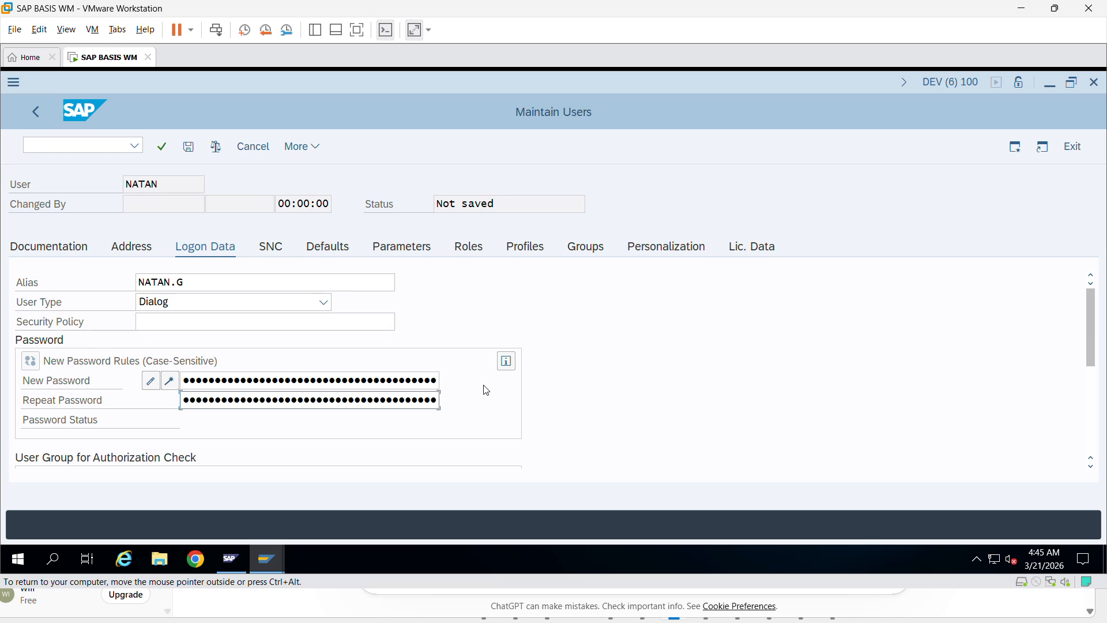
scroll(462, 376, down, 2)
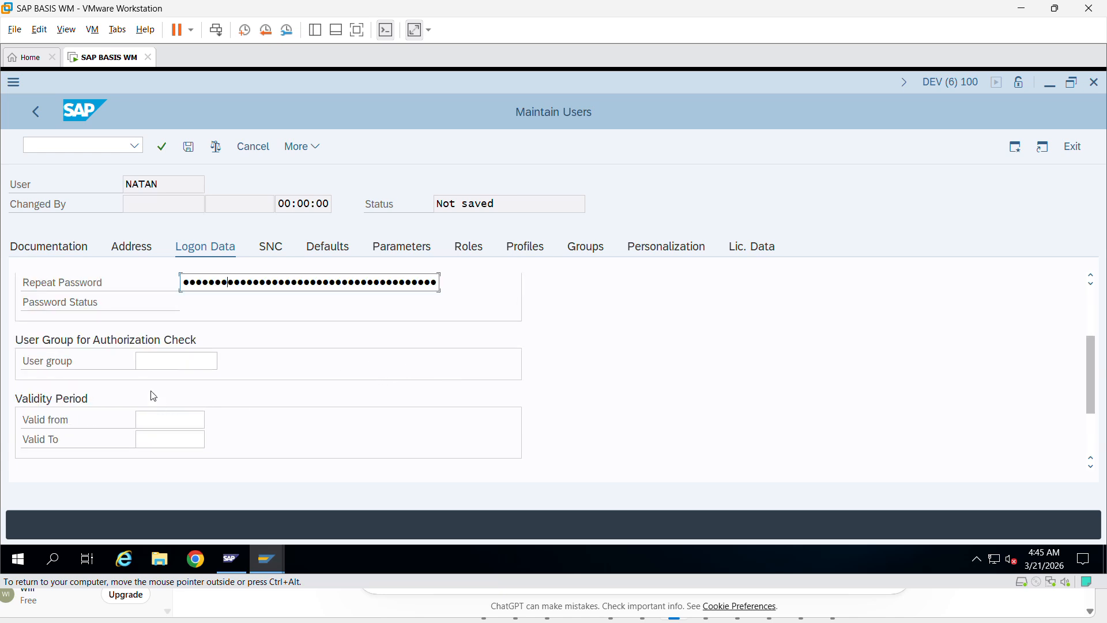
click(173, 361)
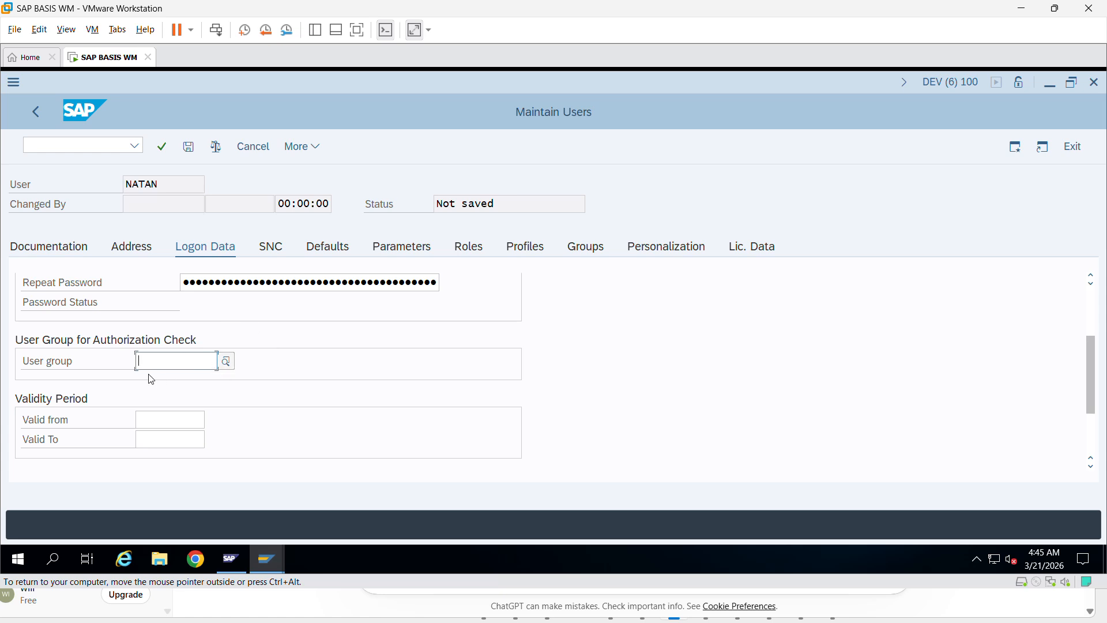
click(1015, 147)
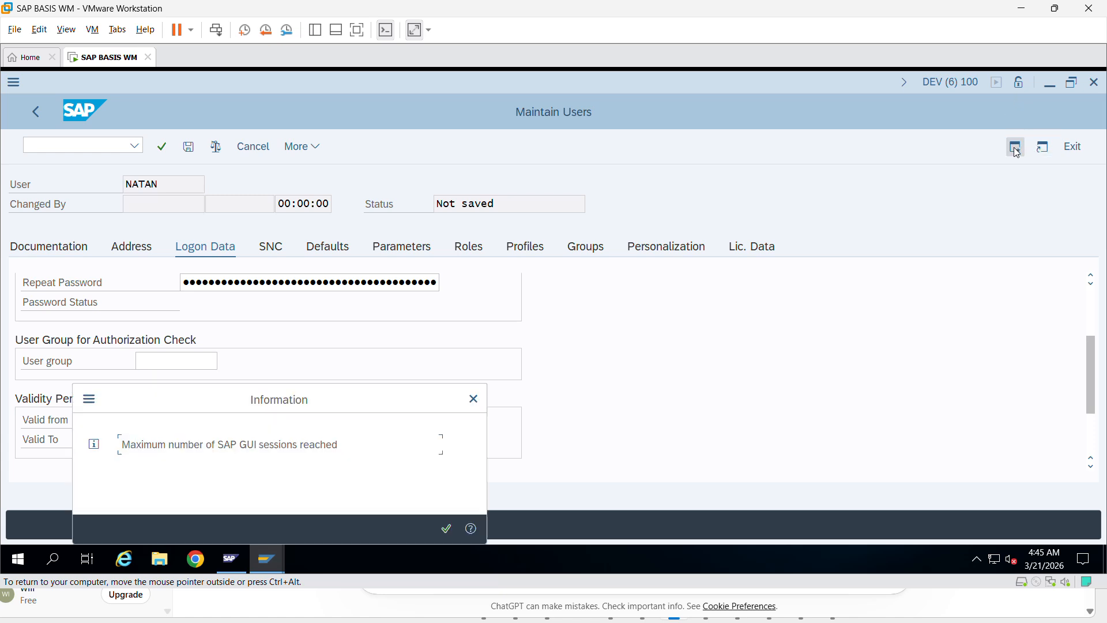
- Dismiss the sessions notice, switch to the Easy Access session and run SUGR
click(474, 398)
mouse_move(268, 560)
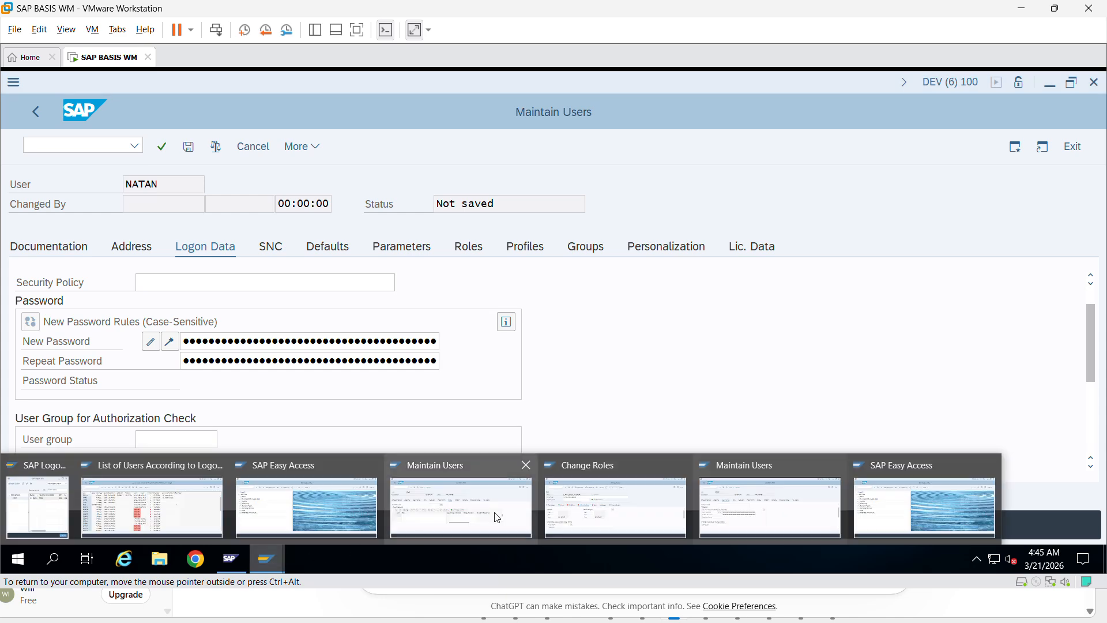
click(925, 502)
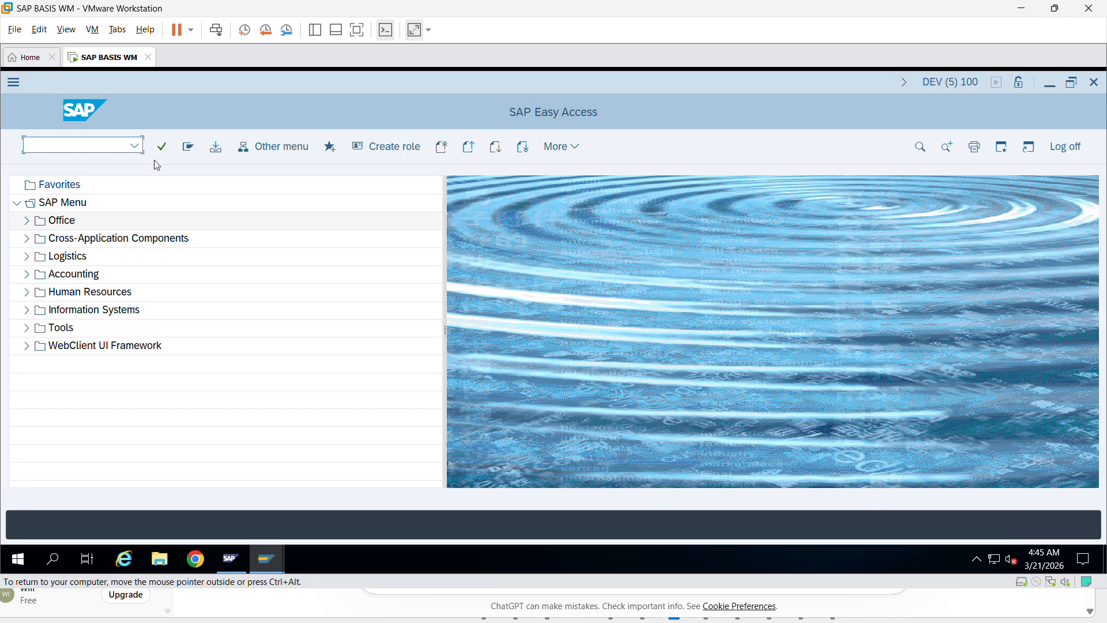
click(135, 146)
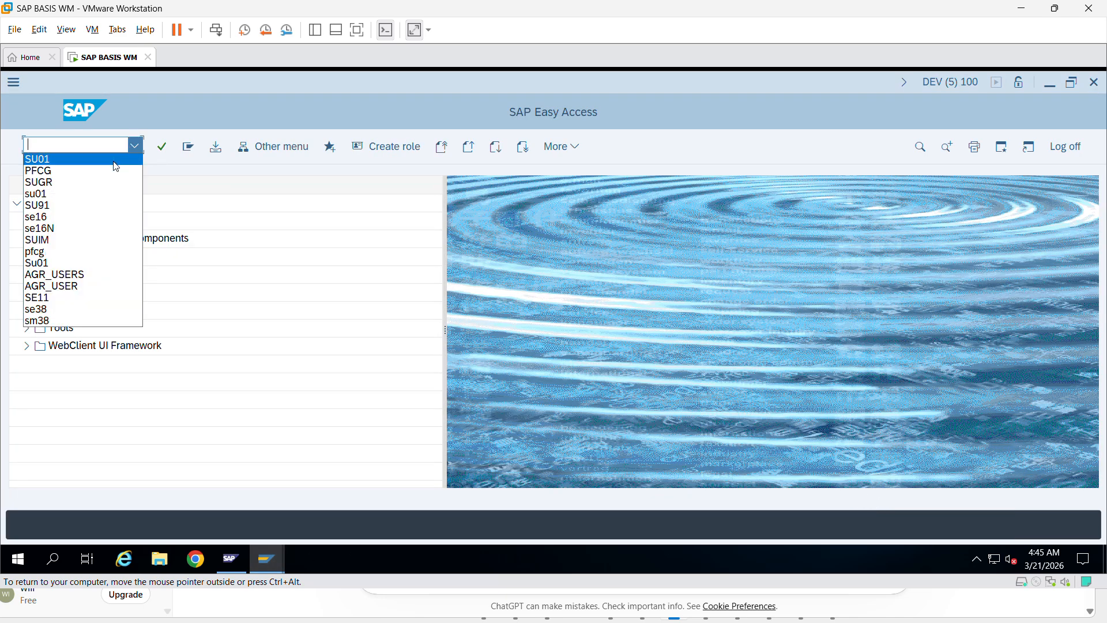
click(97, 144)
text(sugr)
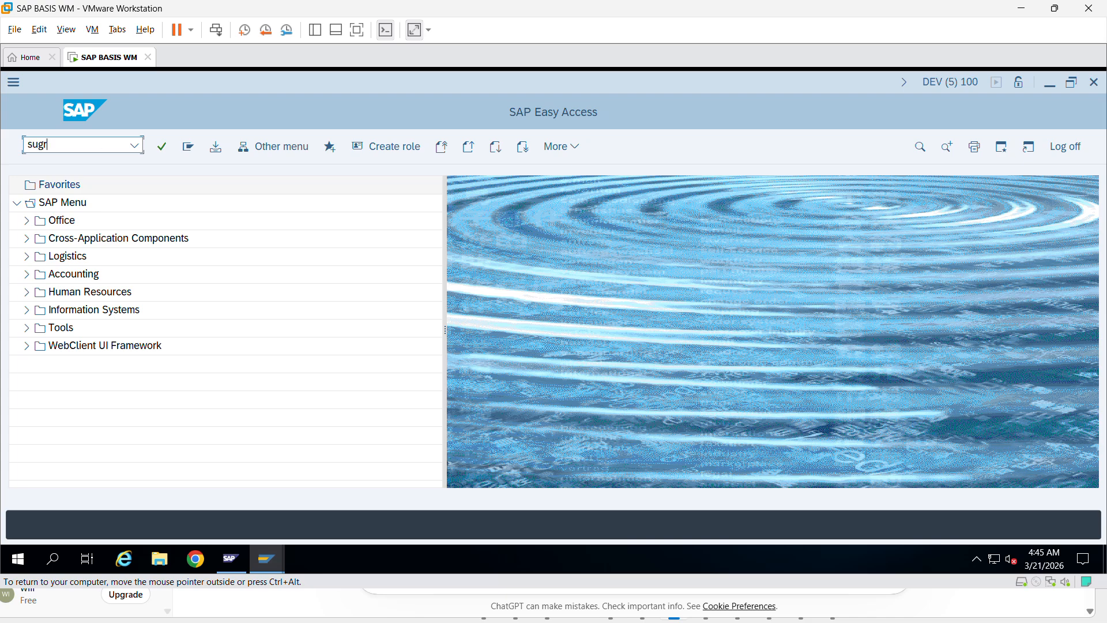
key(Return)
text(SUGR)
click(161, 148)
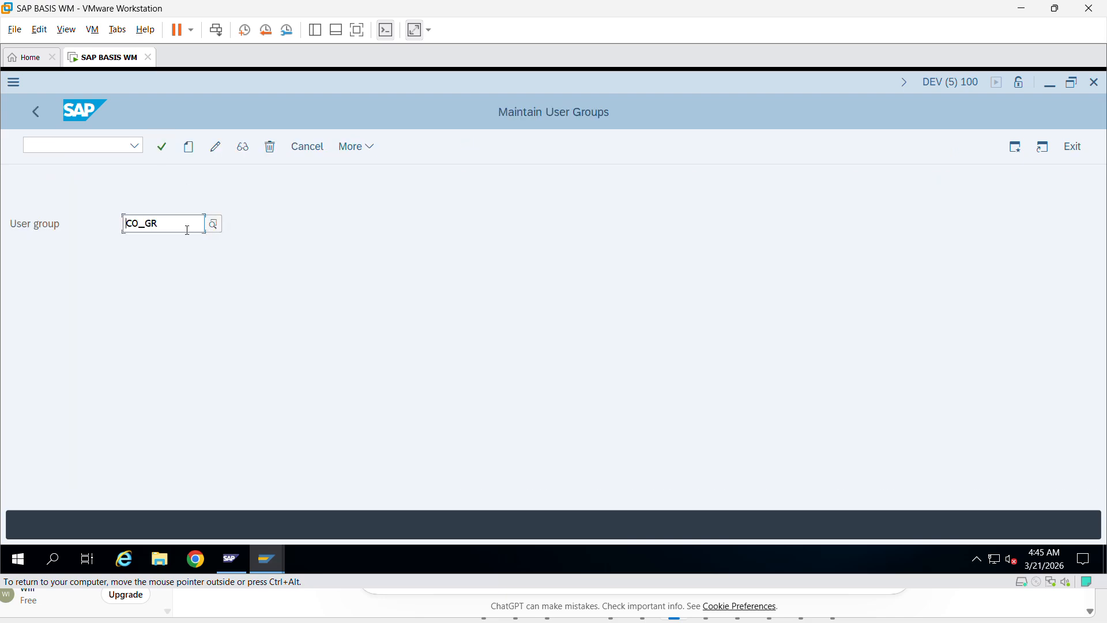
drag(185, 227, 106, 227)
- Replace the prefilled group name CO_GR with FI_GR
key(BackSpace)
text(FI)
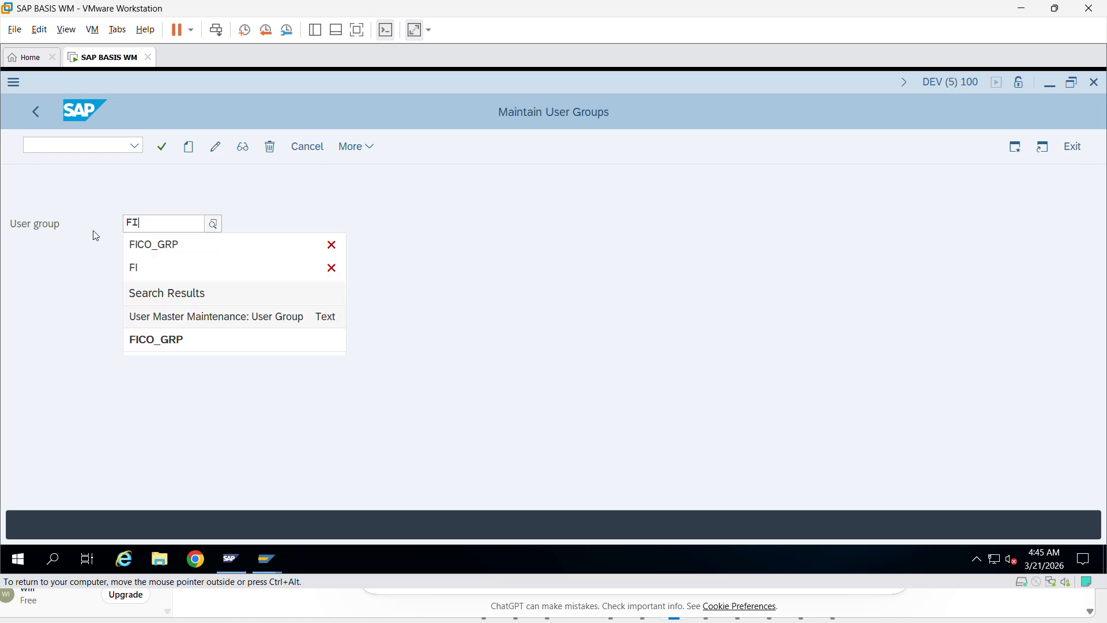
text(_)
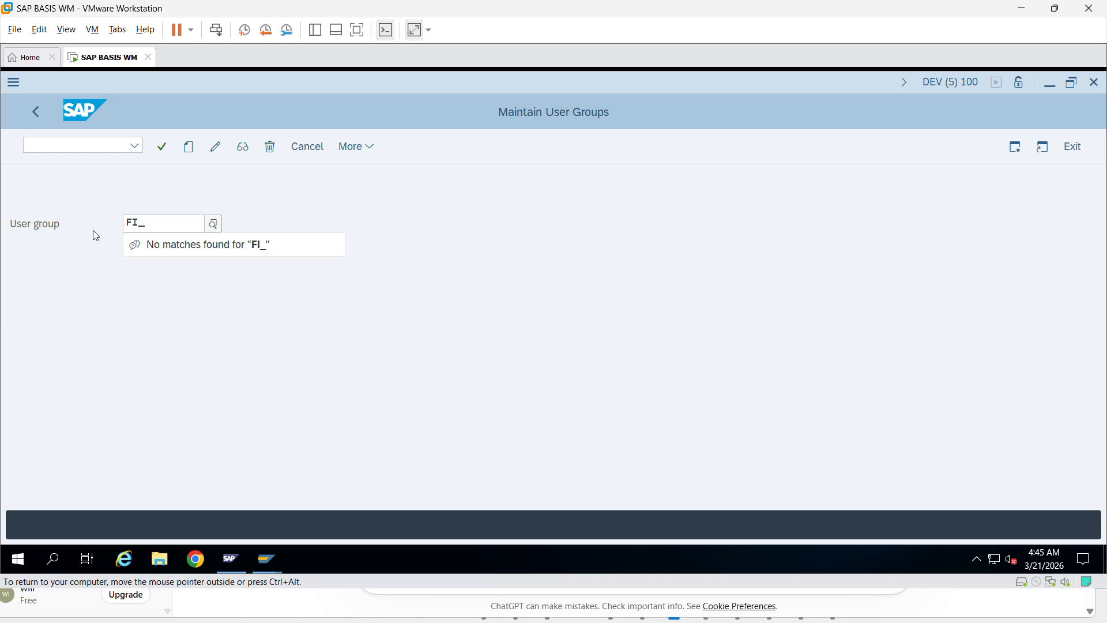
text(gr)
key(BackSpace)
key(BackSpace)
text(GR)
click(246, 205)
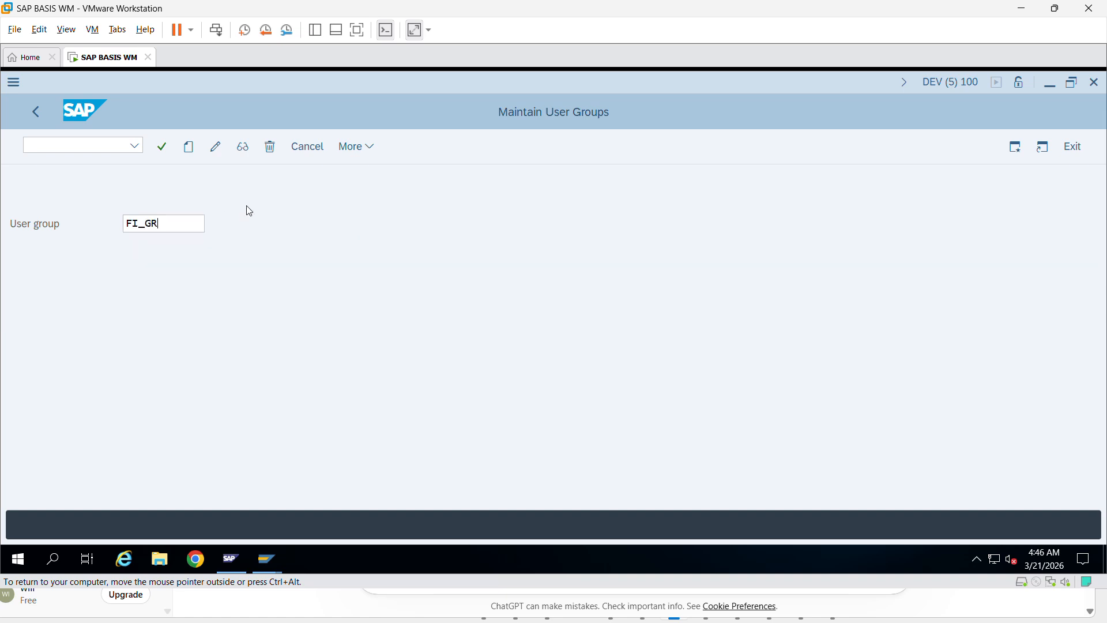
- Create group FI_GR with description SAP FINANCE GROUP, save it and exit to Easy Access
click(188, 146)
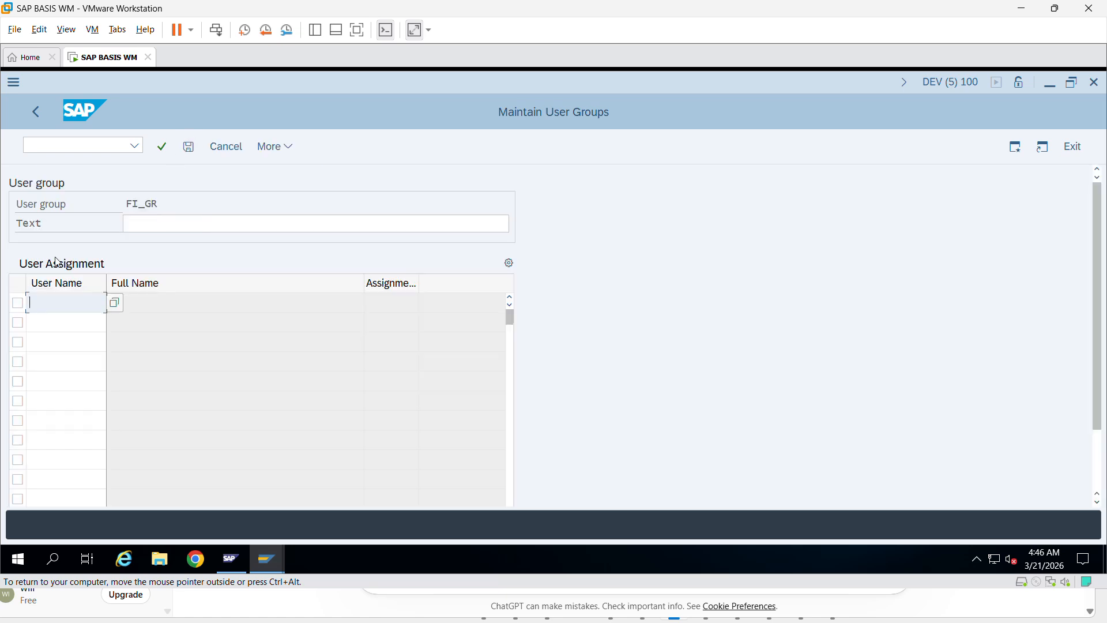
click(156, 221)
text(FININCE)
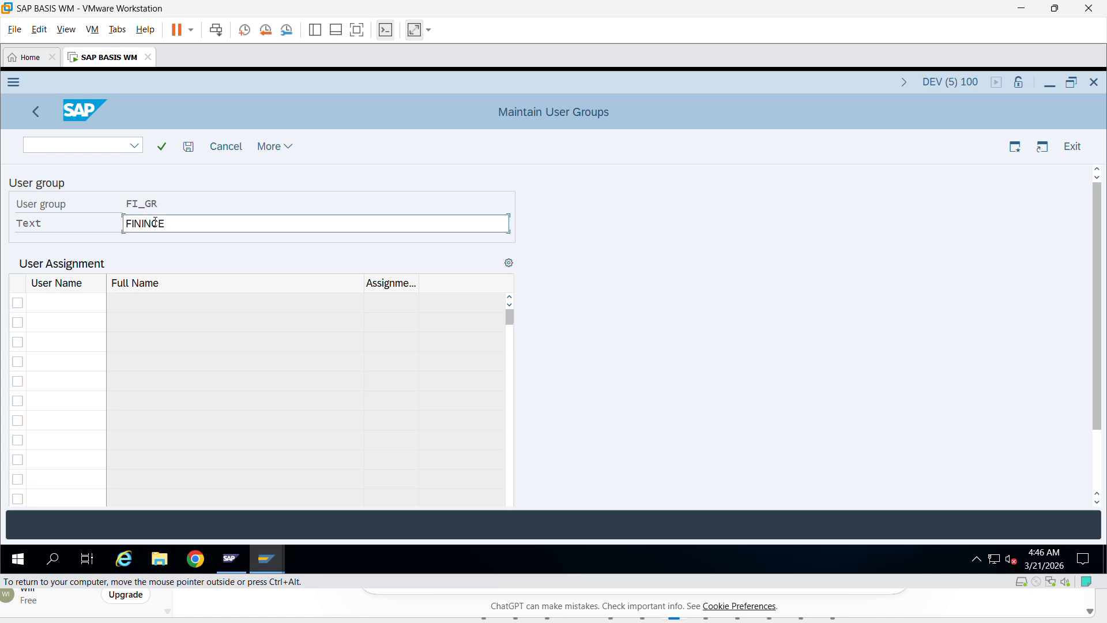
key(BackSpace)
key(BackSpace)
key(BackSpace)
key(BackSpace)
key(BackSpace)
key(BackSpace)
key(BackSpace)
text(SAP FINANCE GROUP)
click(189, 148)
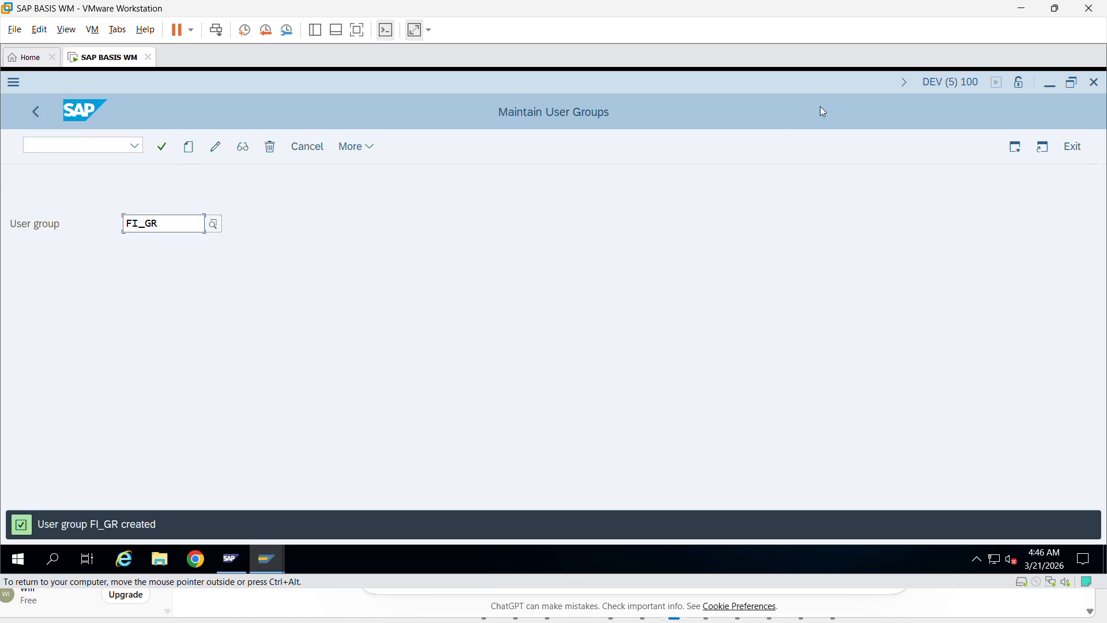
click(1082, 146)
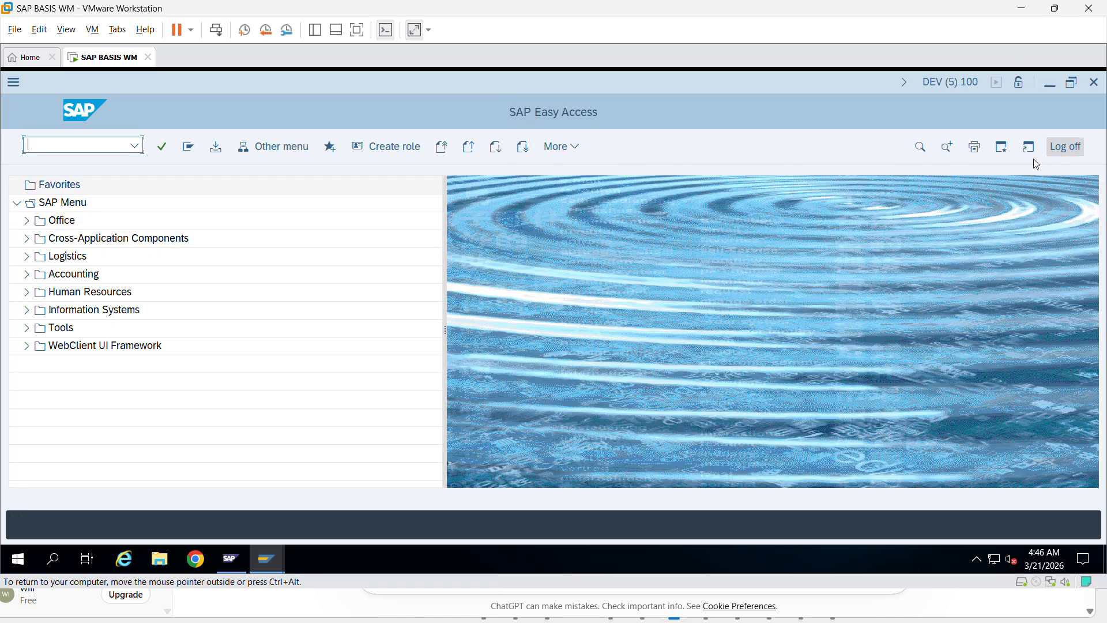
- Switch back to the new user's maintenance window and list the user groups, now including FI_GR
mouse_move(275, 562)
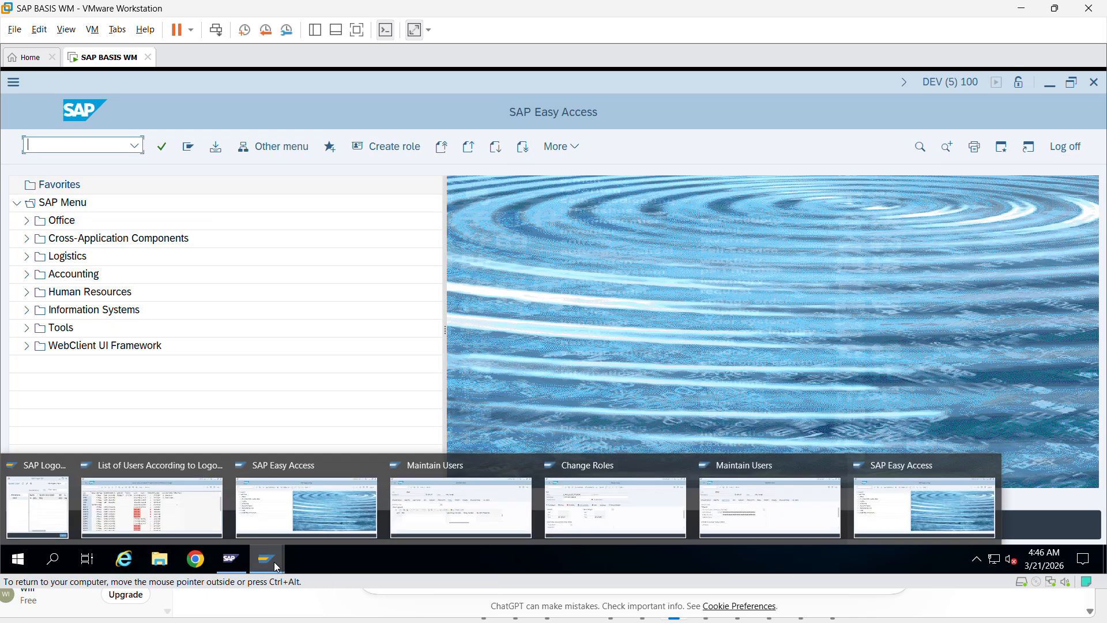
click(477, 519)
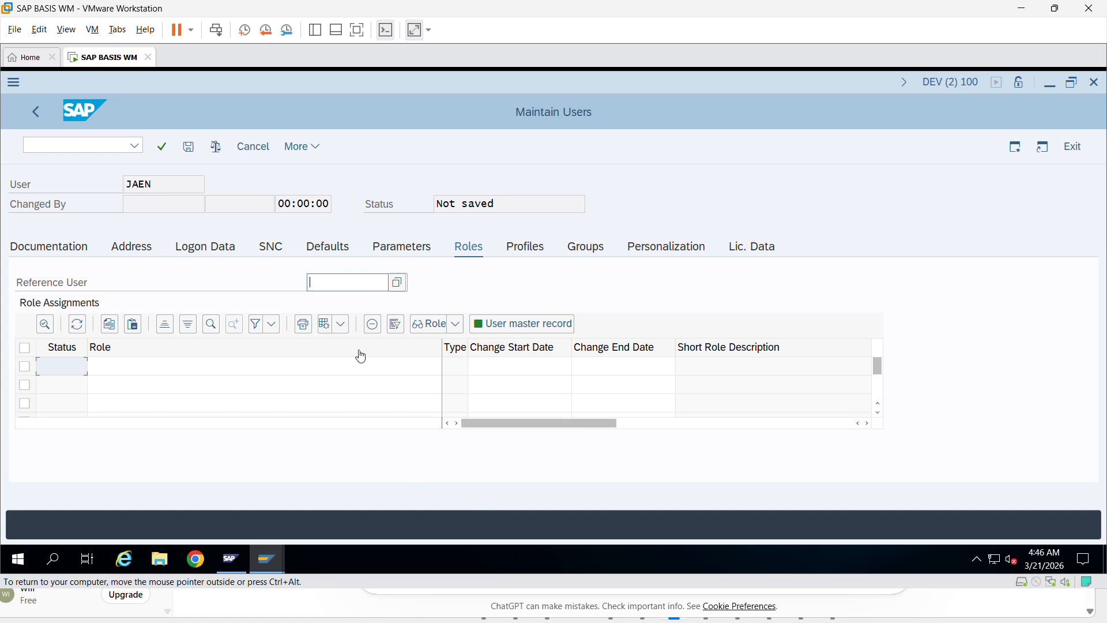
mouse_move(275, 572)
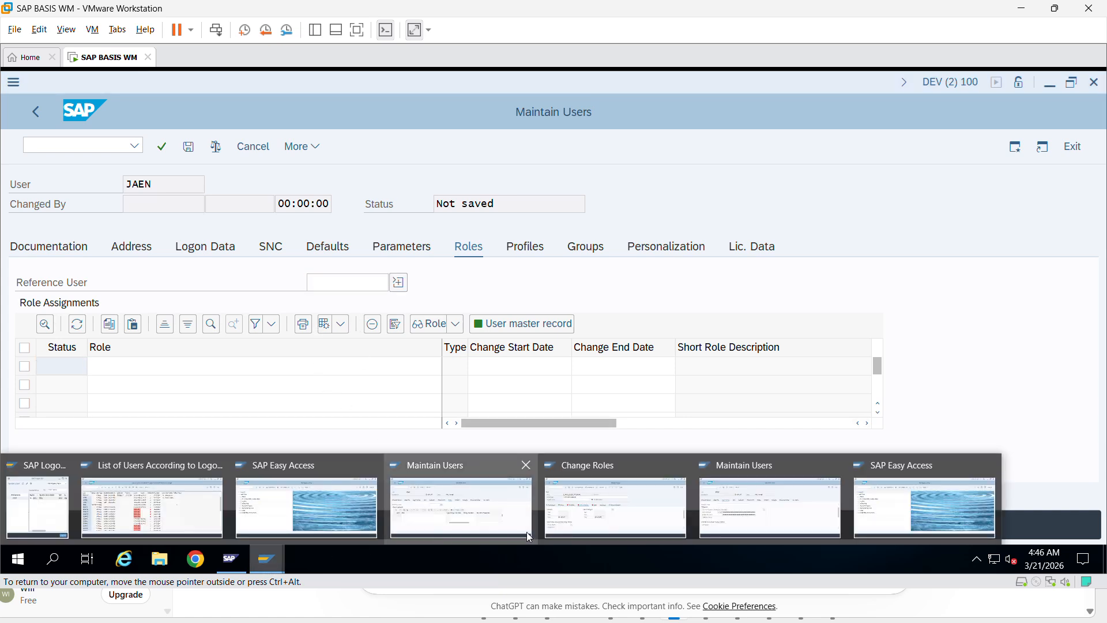
click(761, 526)
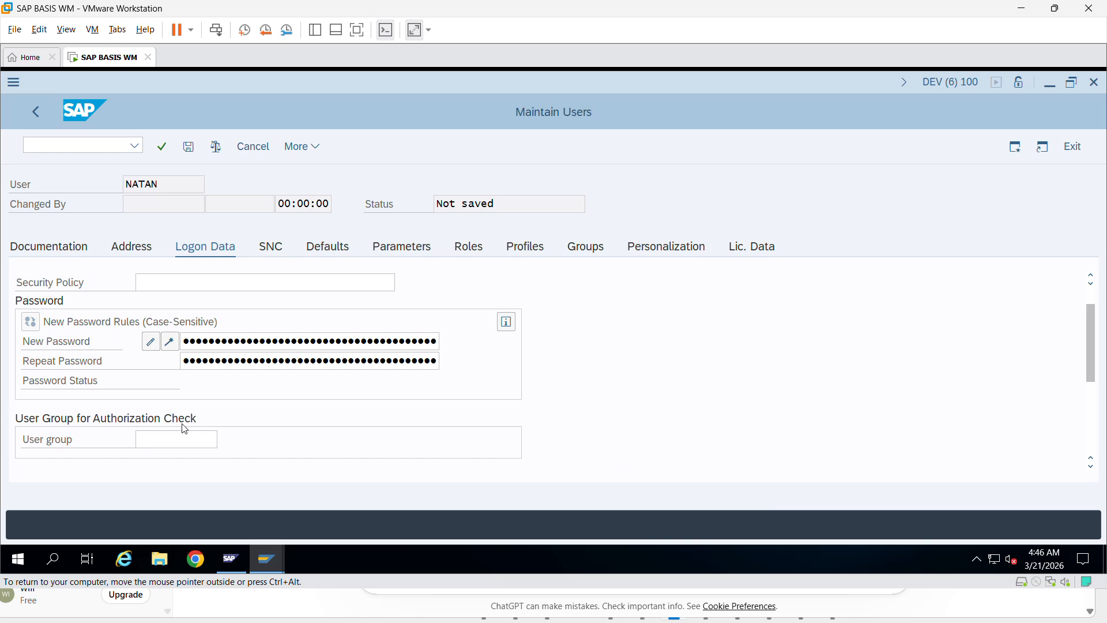
click(175, 440)
click(227, 441)
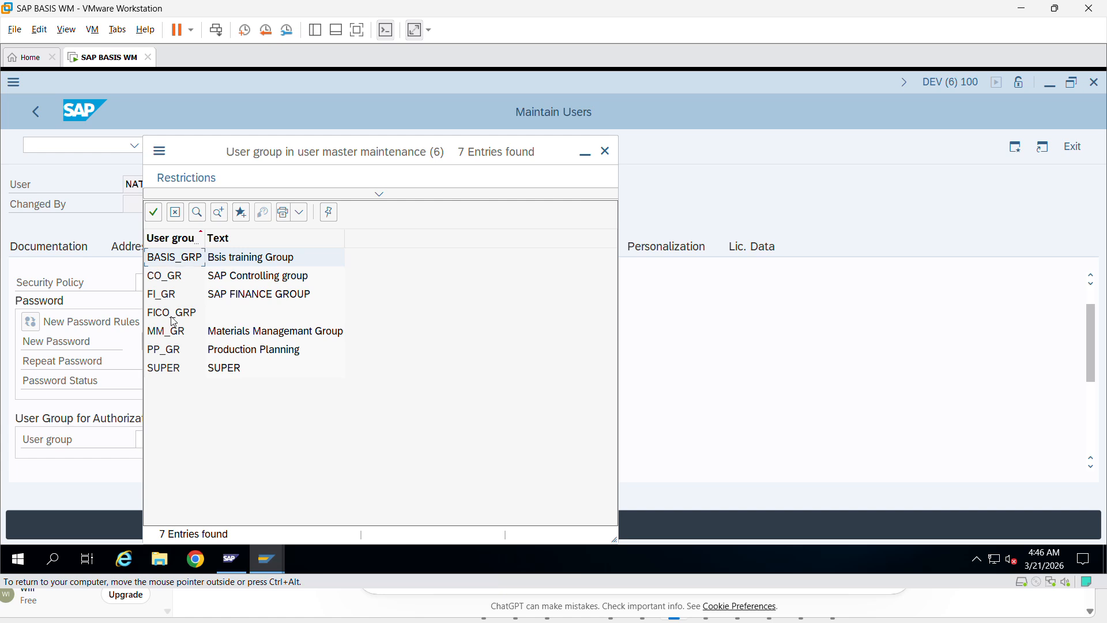
- Pick BASIS_GRP from the F4 list as NATAN's authorization-check user group
click(331, 300)
double_click(210, 258)
scroll(456, 381, down, 5)
scroll(454, 384, up, 1)
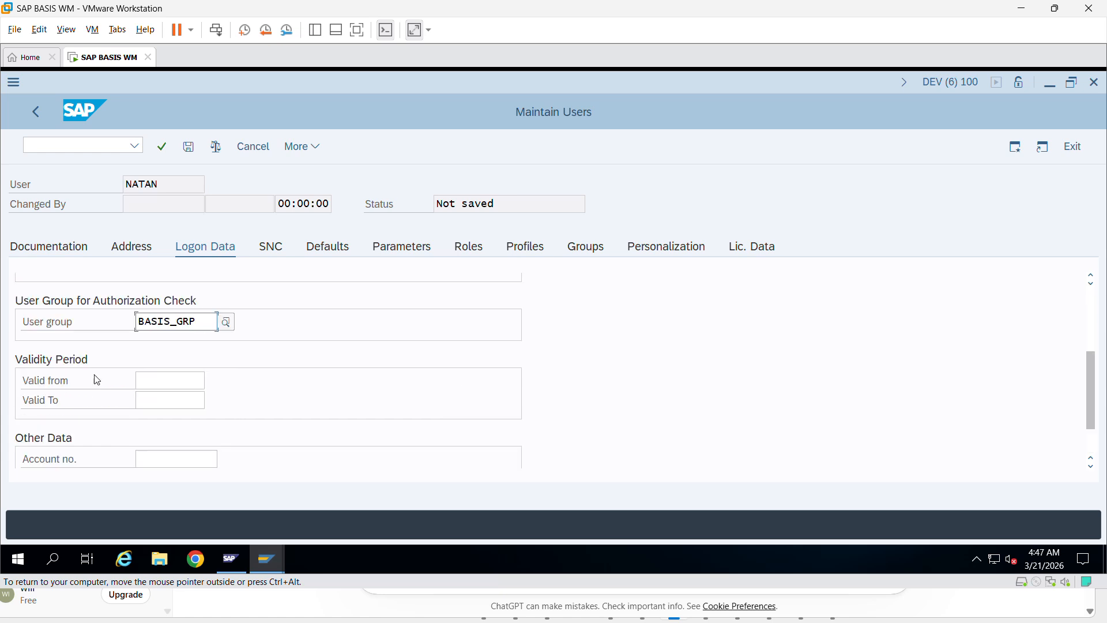
click(151, 382)
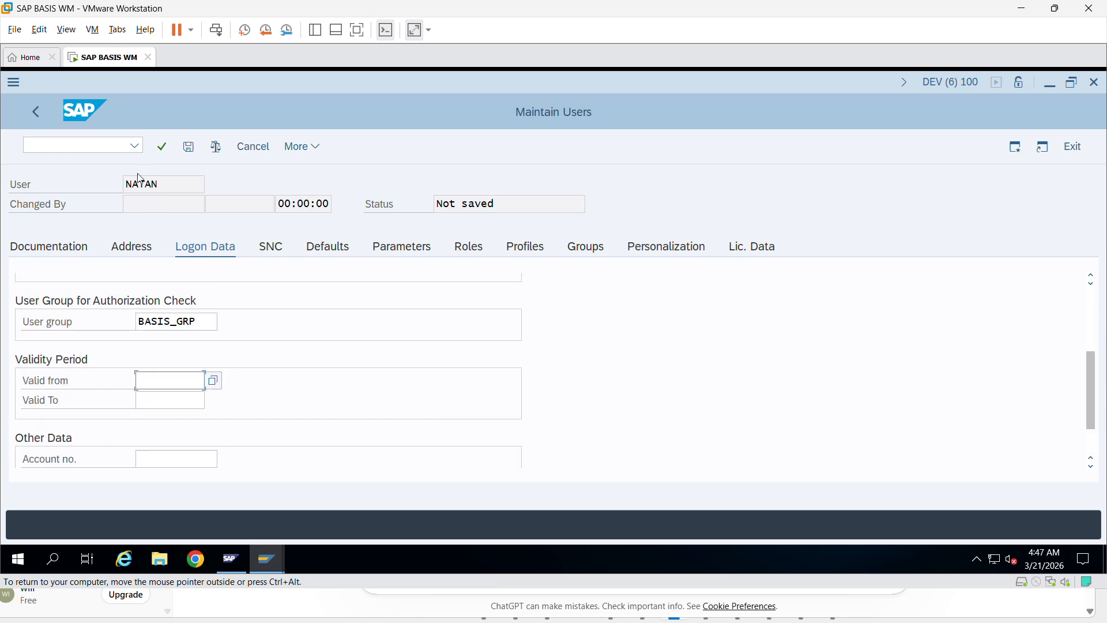
- Pick 21.03.2026 as Valid from and 28.03.2026 as Valid To in the calendars
click(217, 384)
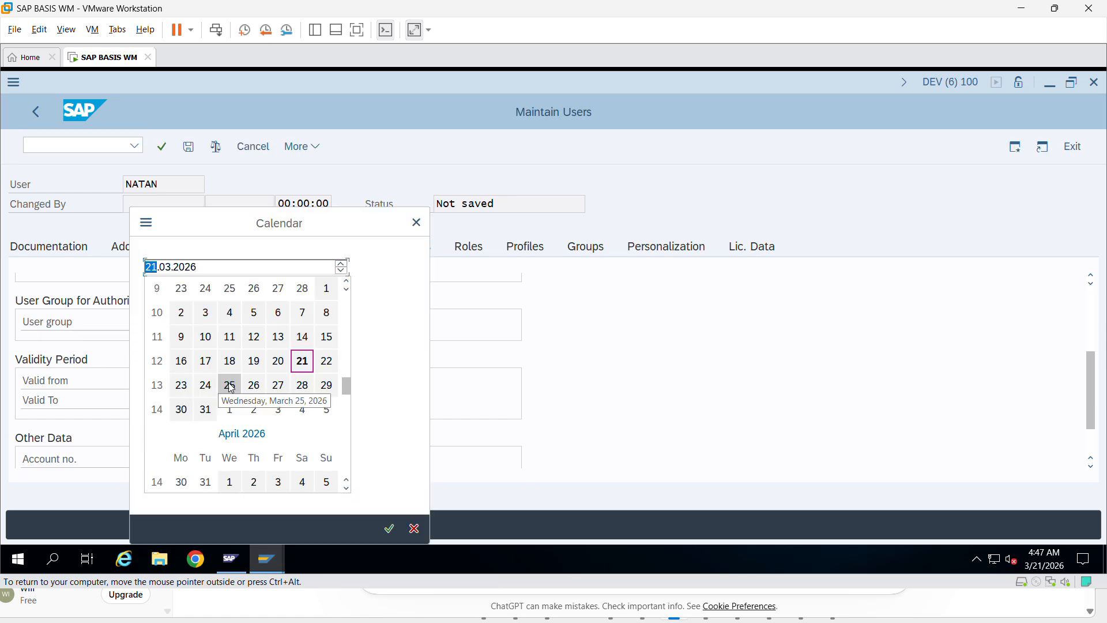
double_click(303, 361)
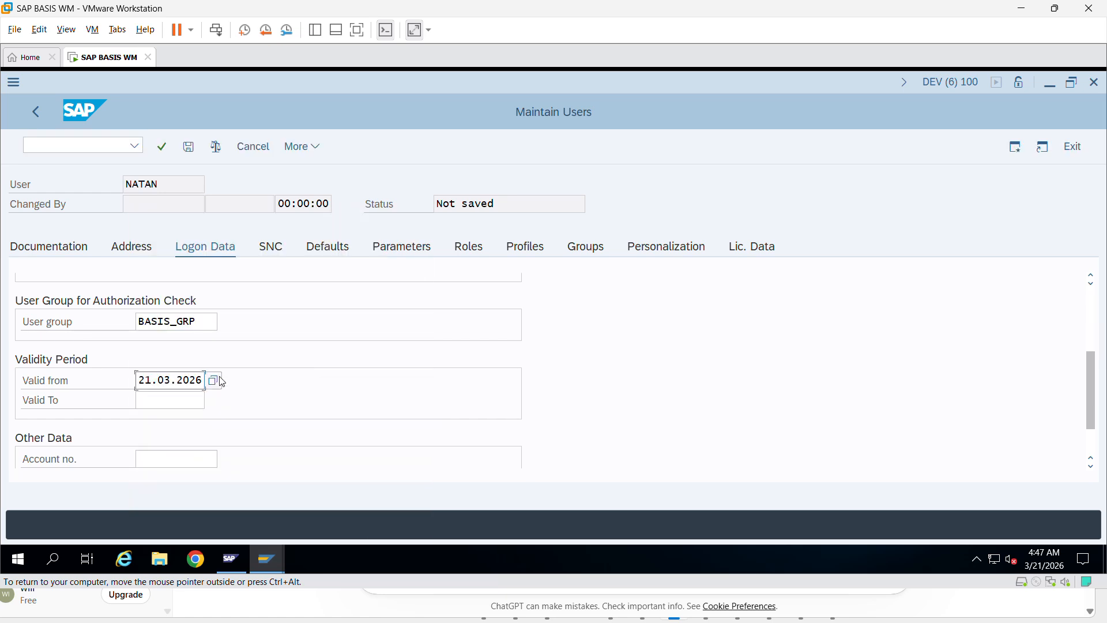
click(189, 400)
click(214, 402)
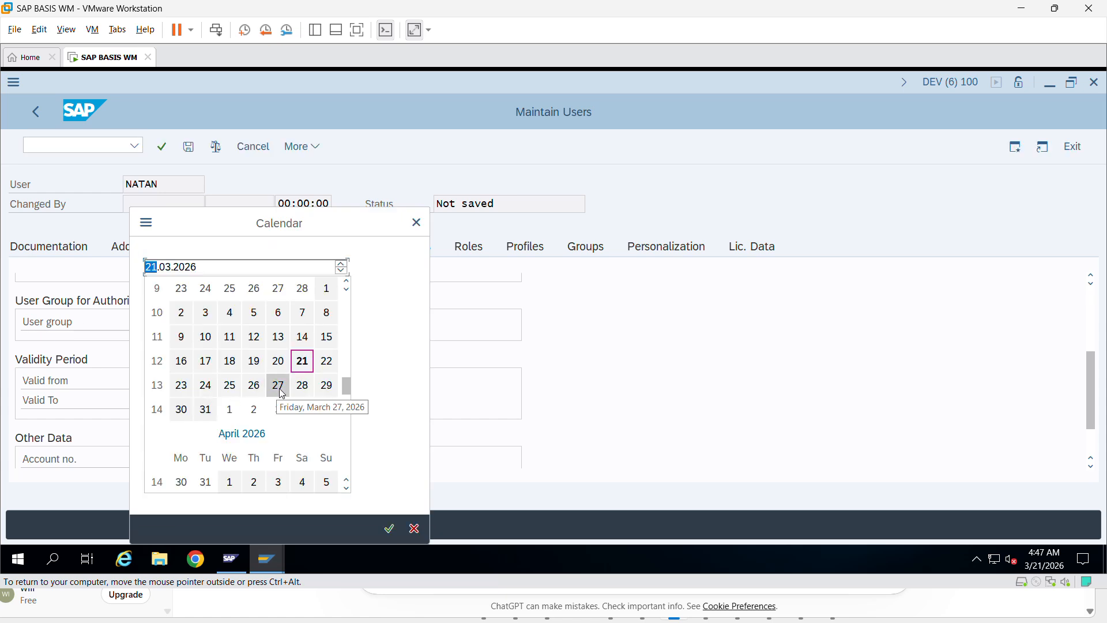
double_click(301, 385)
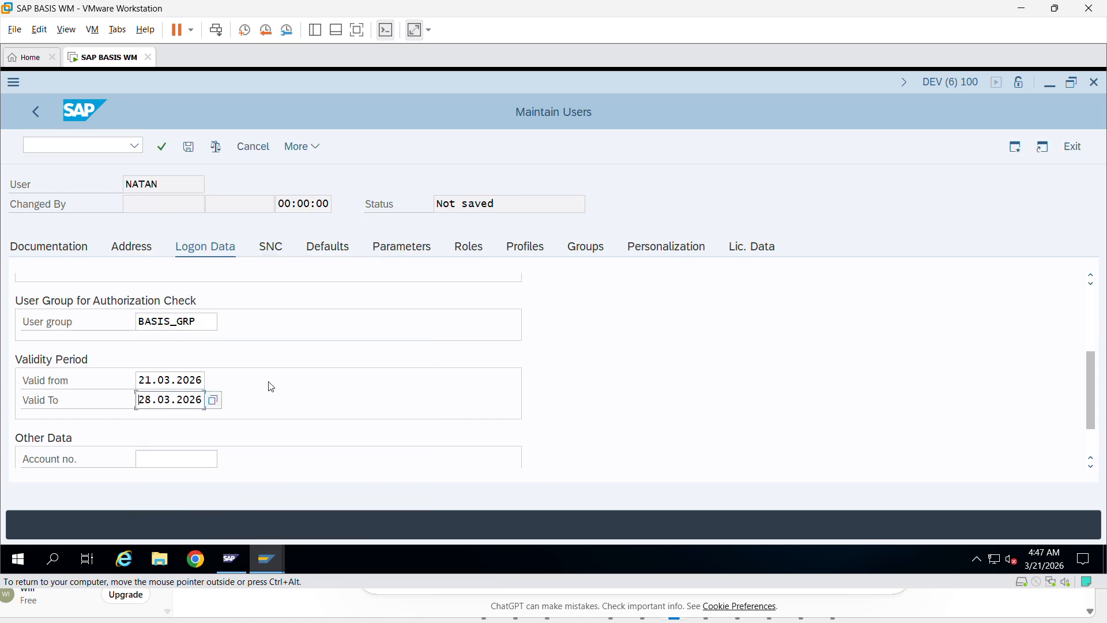
scroll(248, 372, down, 2)
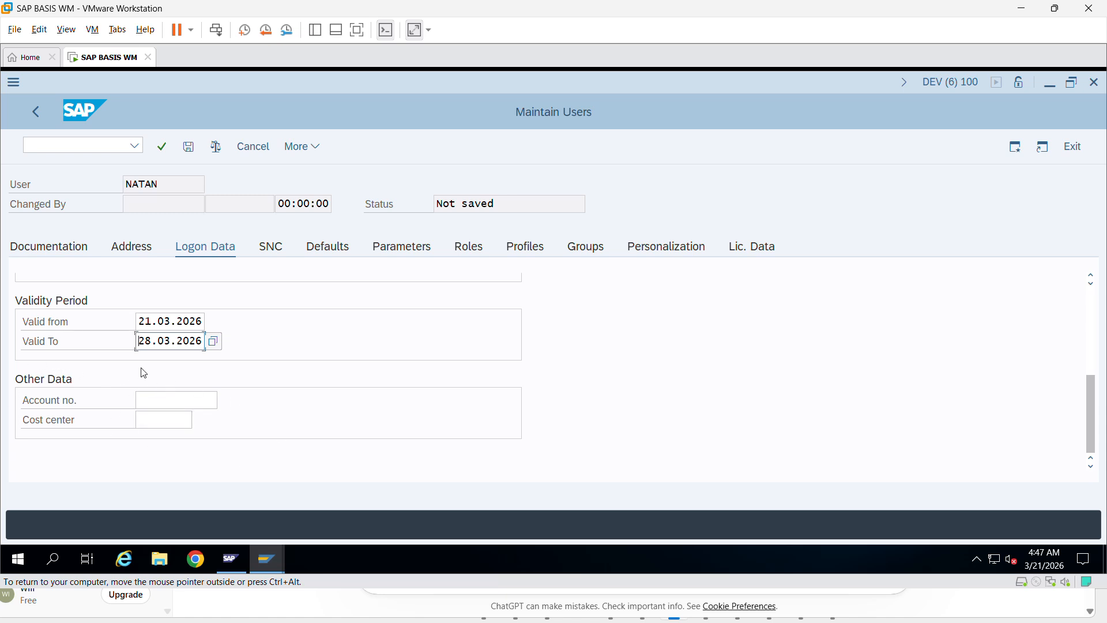
- Review NATAN's SNC settings, switching back and forth with the Logon Data tab
click(270, 248)
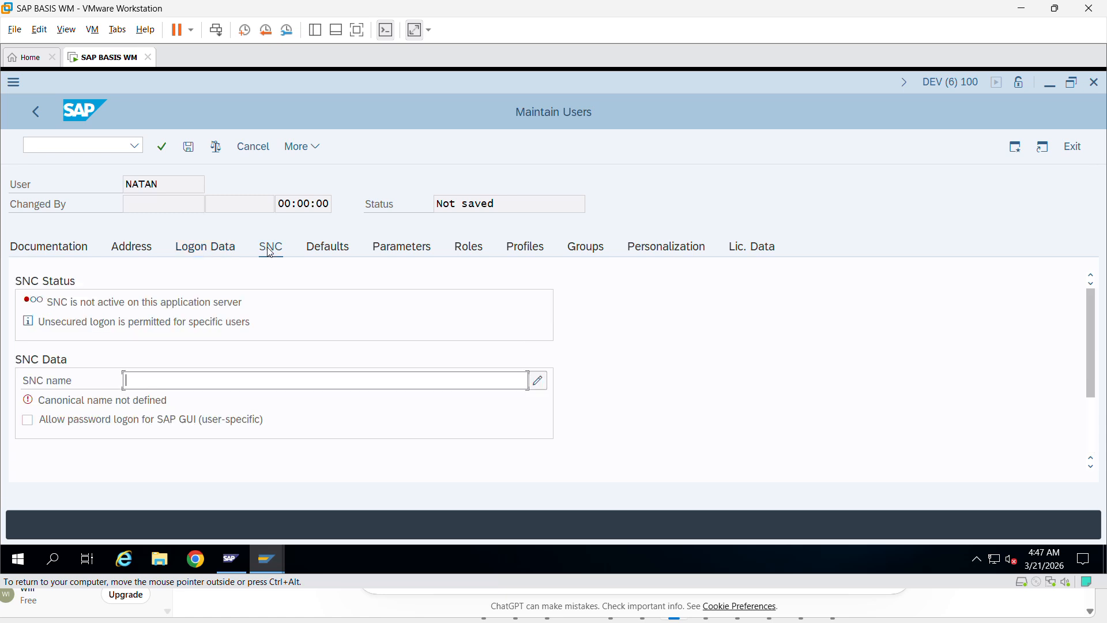
click(202, 248)
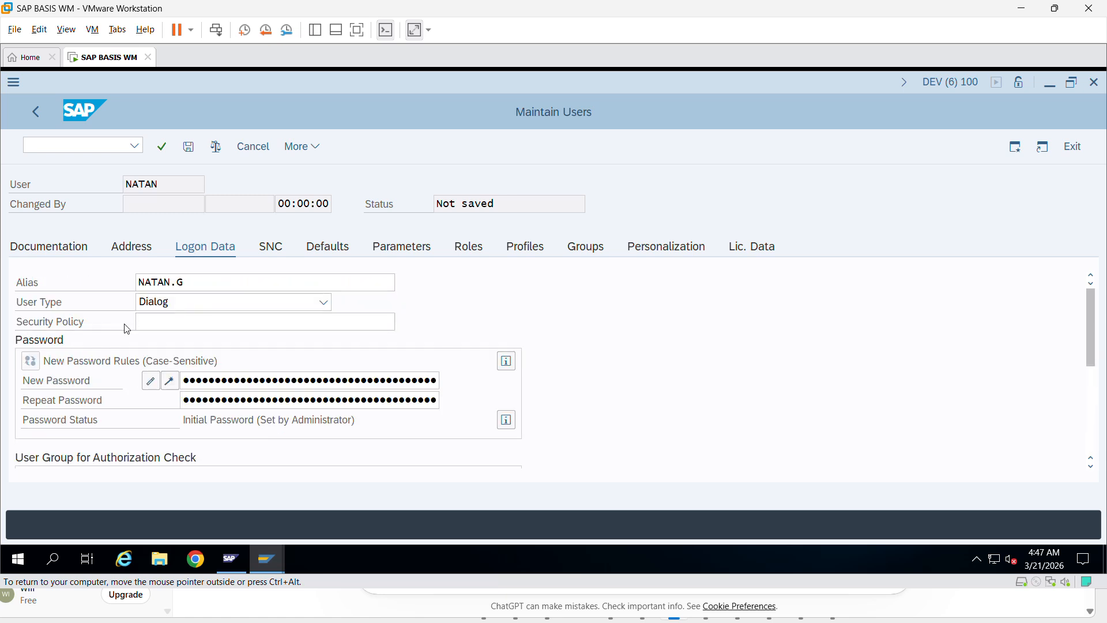
click(270, 247)
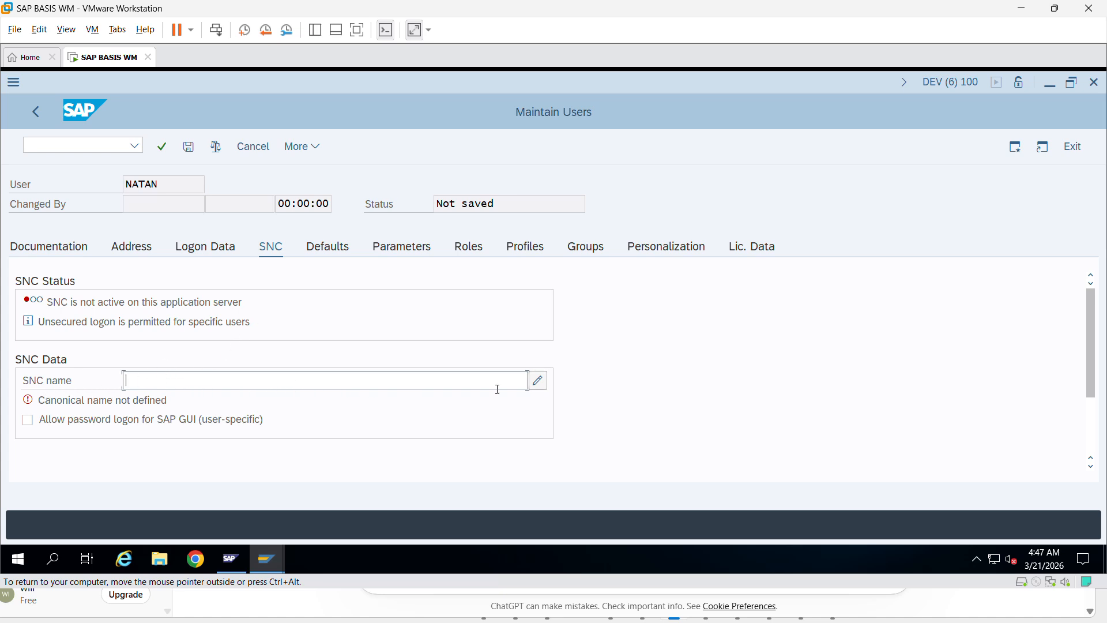
click(206, 258)
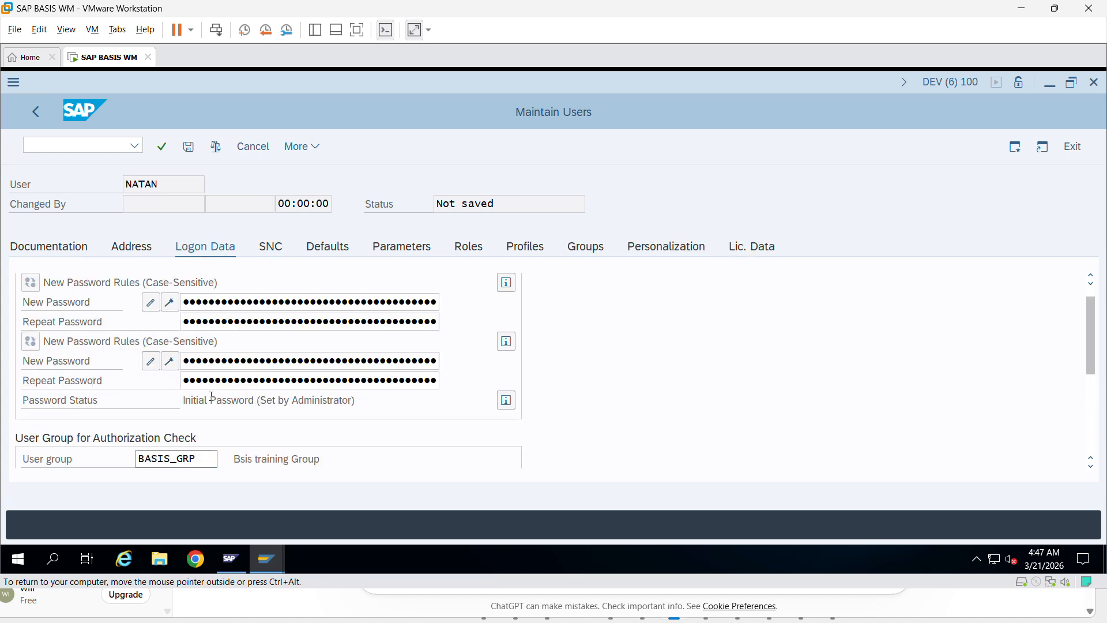
- Look up security policies (none available), recheck SNC, and show the user's Defaults
click(403, 324)
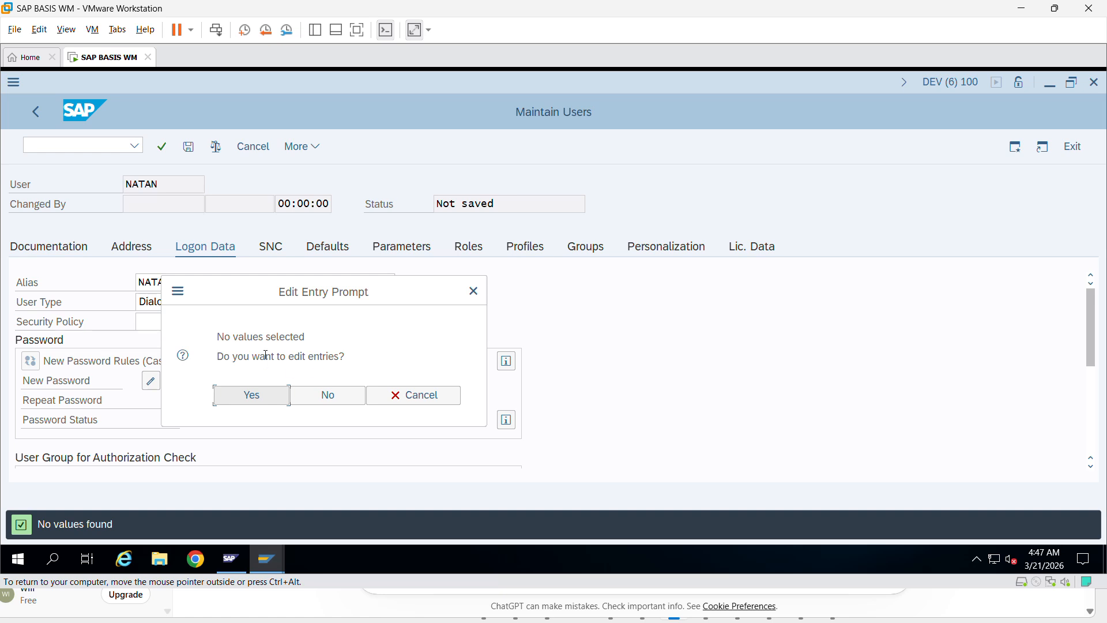
click(473, 292)
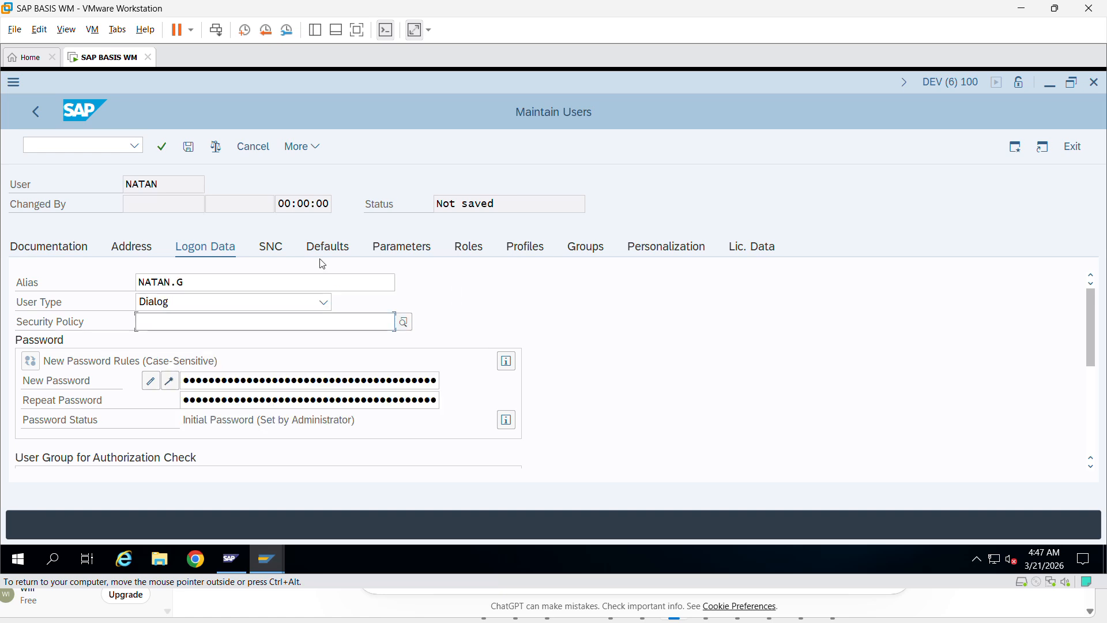
click(267, 251)
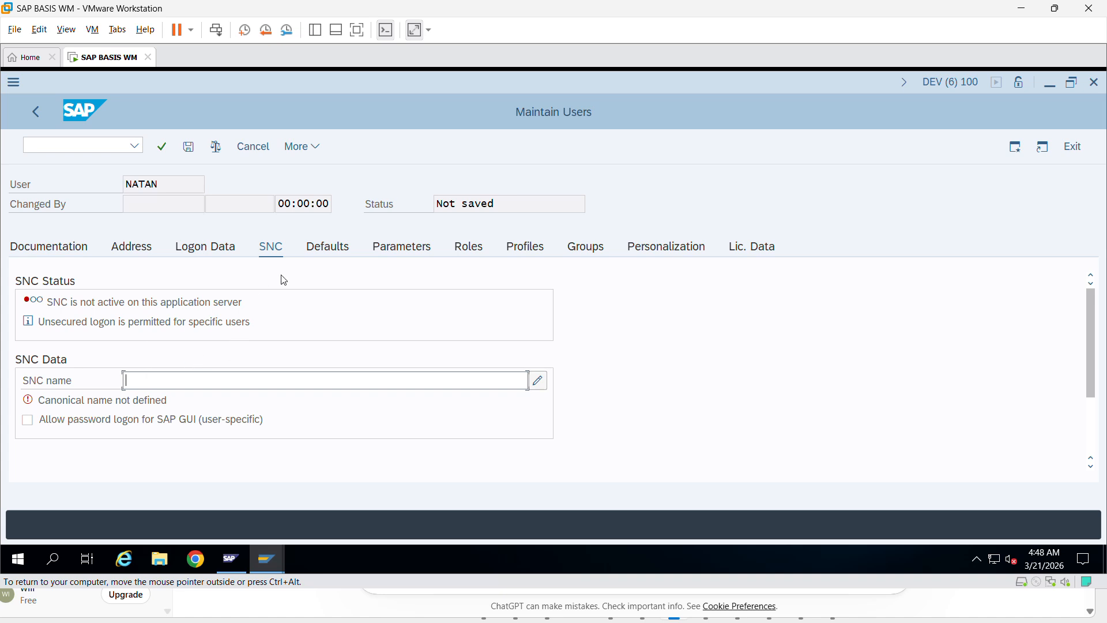
click(338, 252)
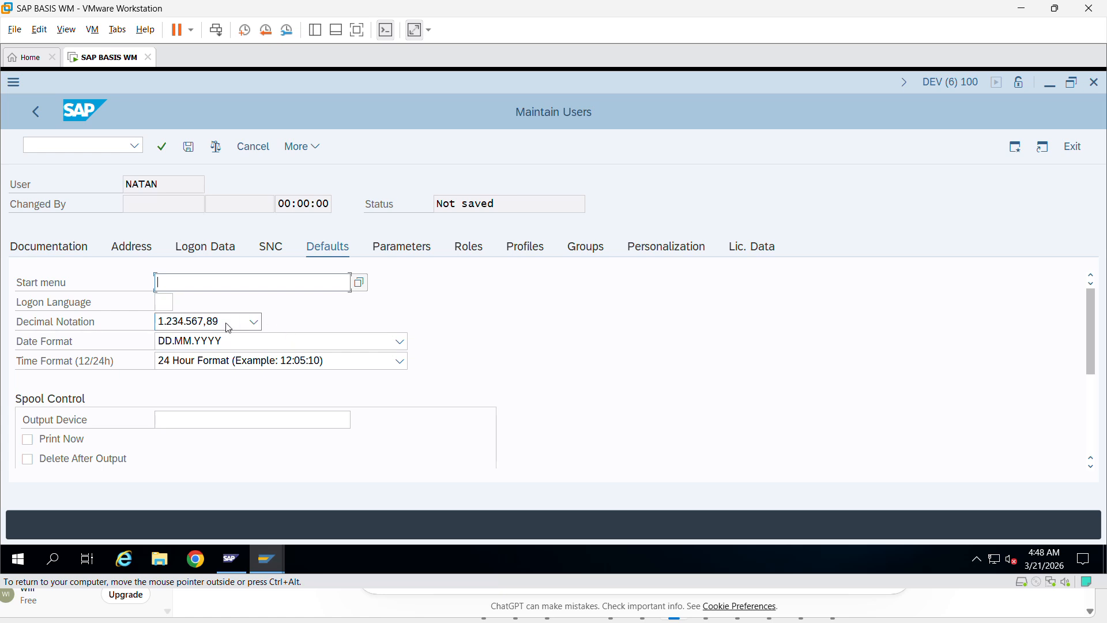
- Choose DE German from the Logon Language value list on NATAN's Defaults
click(166, 303)
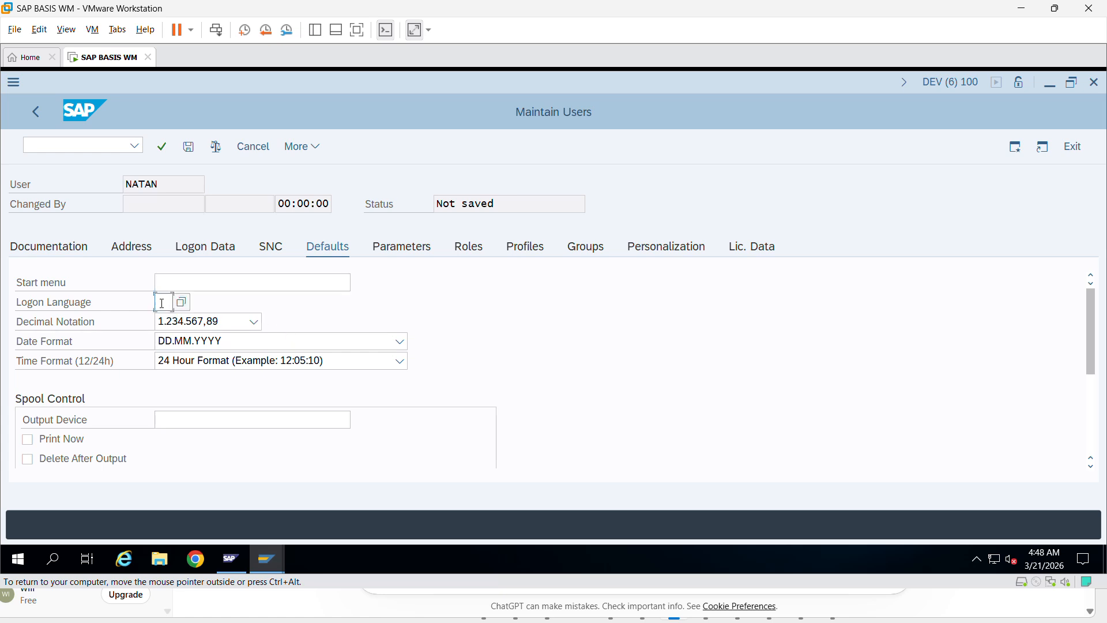
click(183, 301)
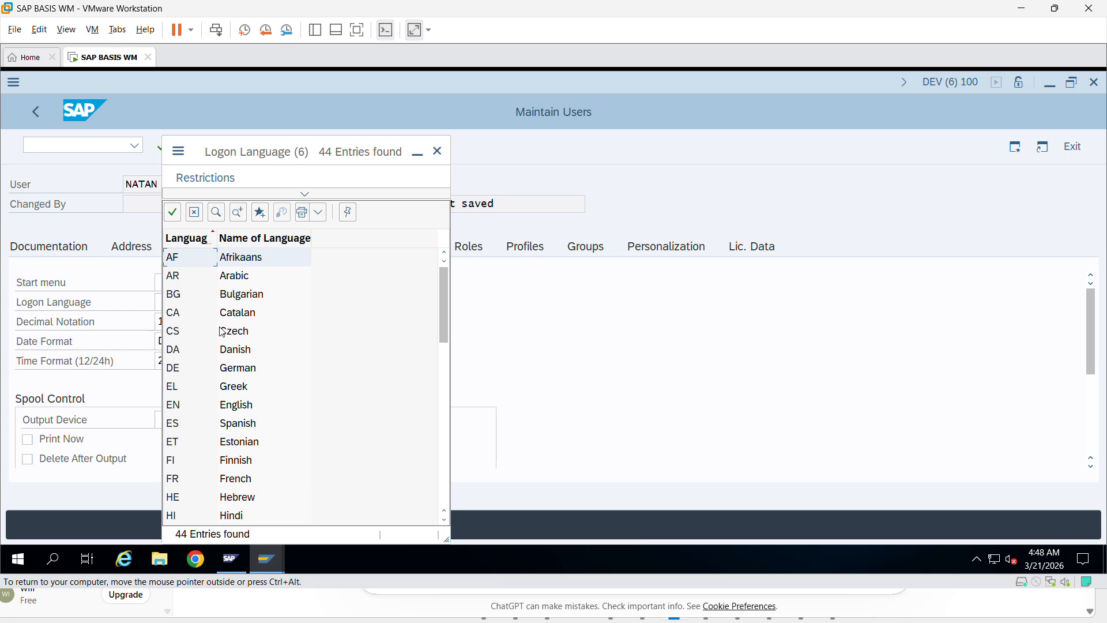
double_click(193, 370)
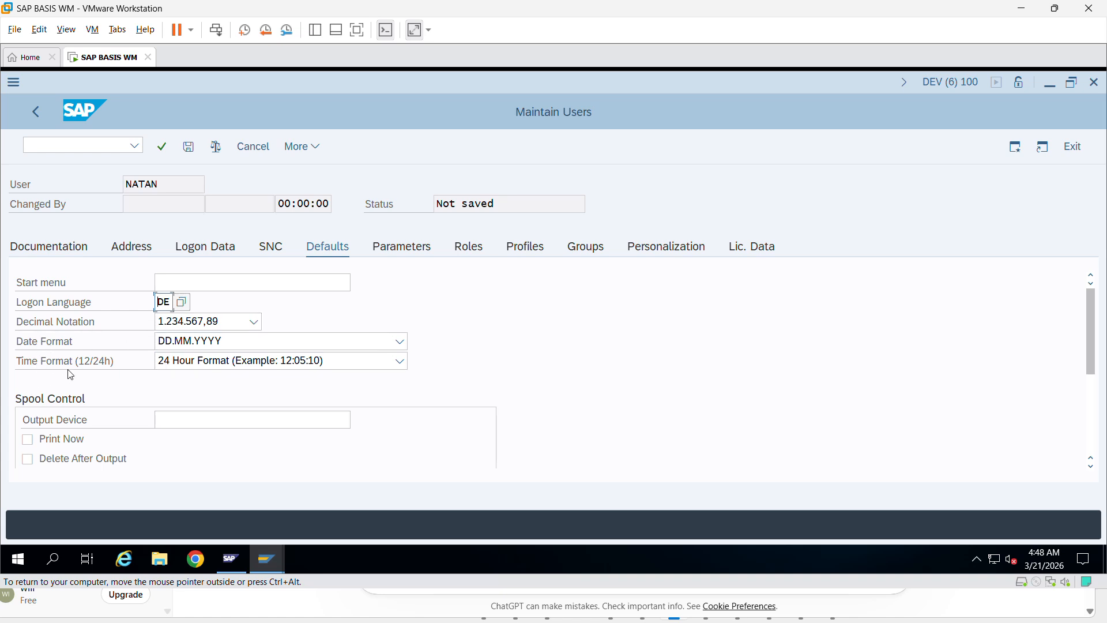
scroll(199, 359, down, 1)
click(196, 360)
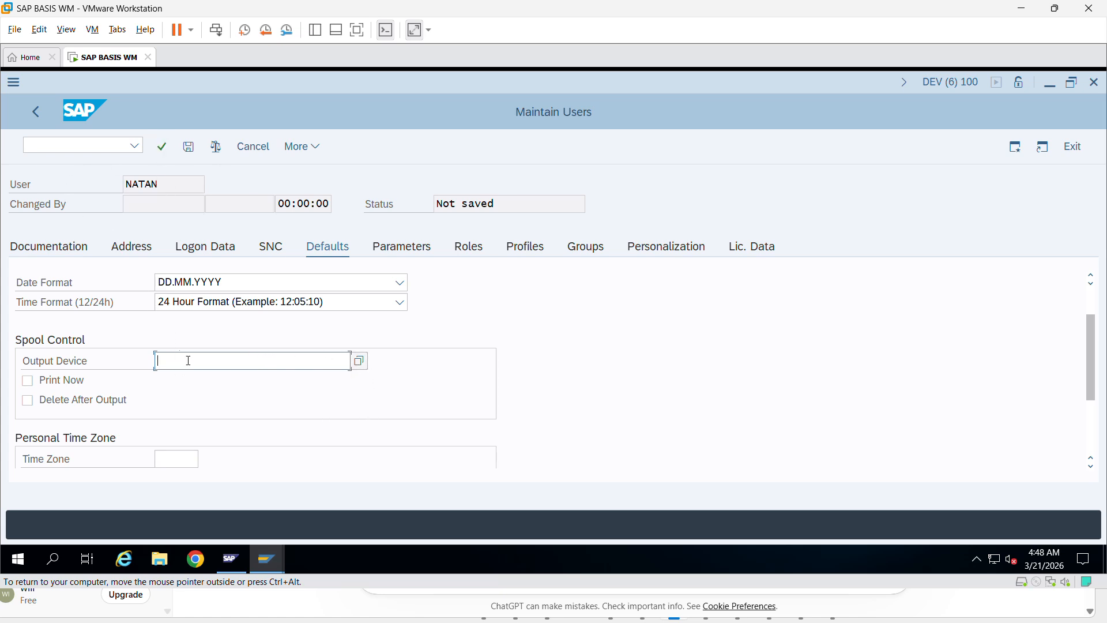
click(362, 368)
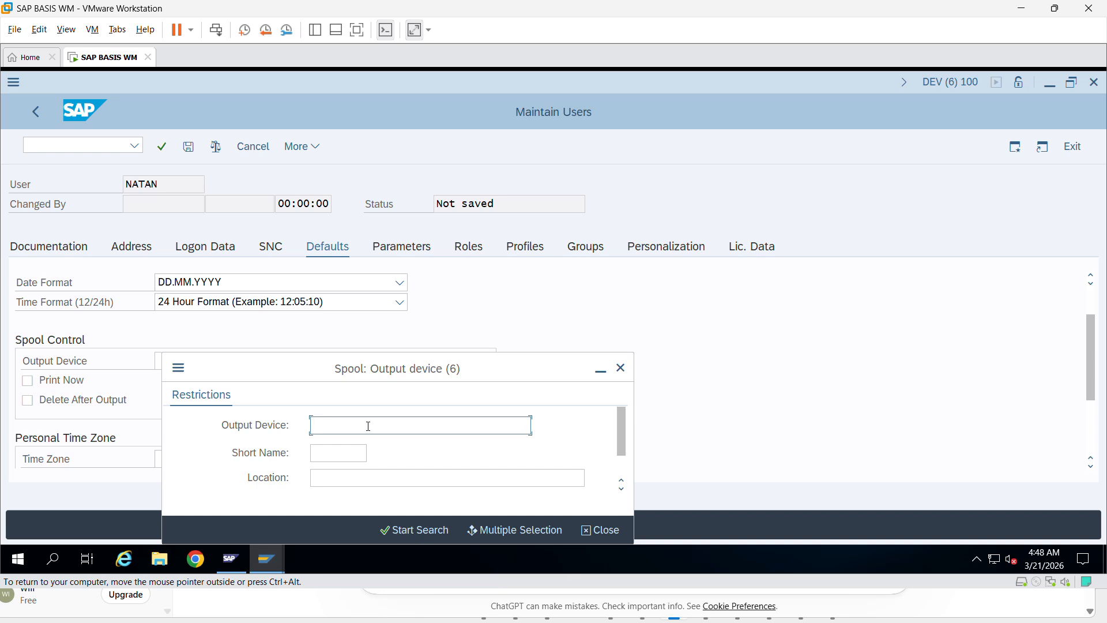
text(*)
click(434, 536)
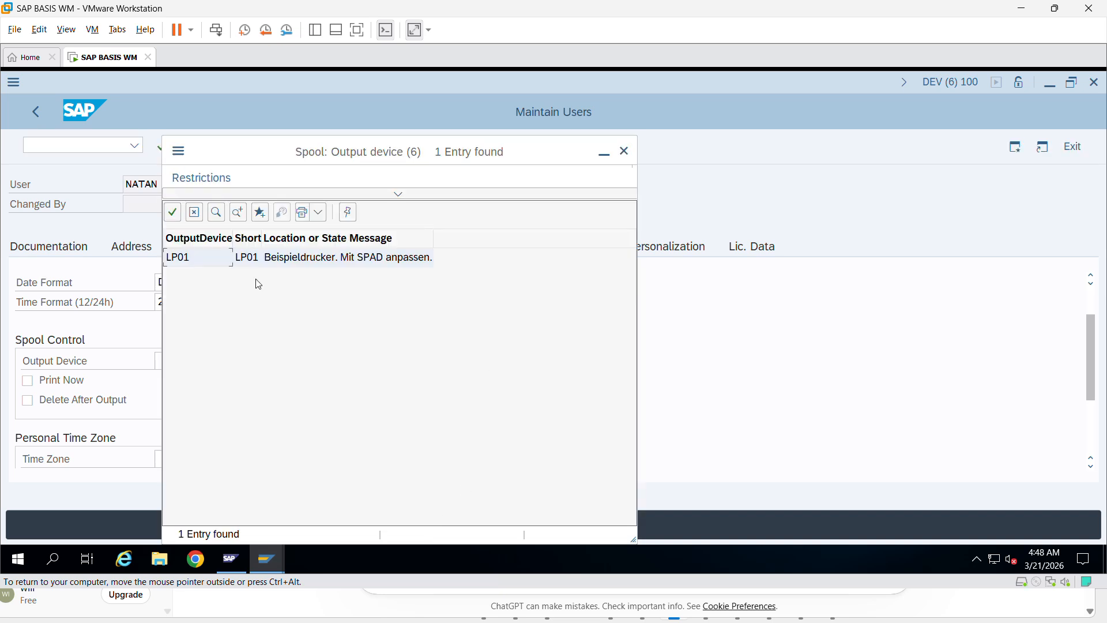
click(624, 152)
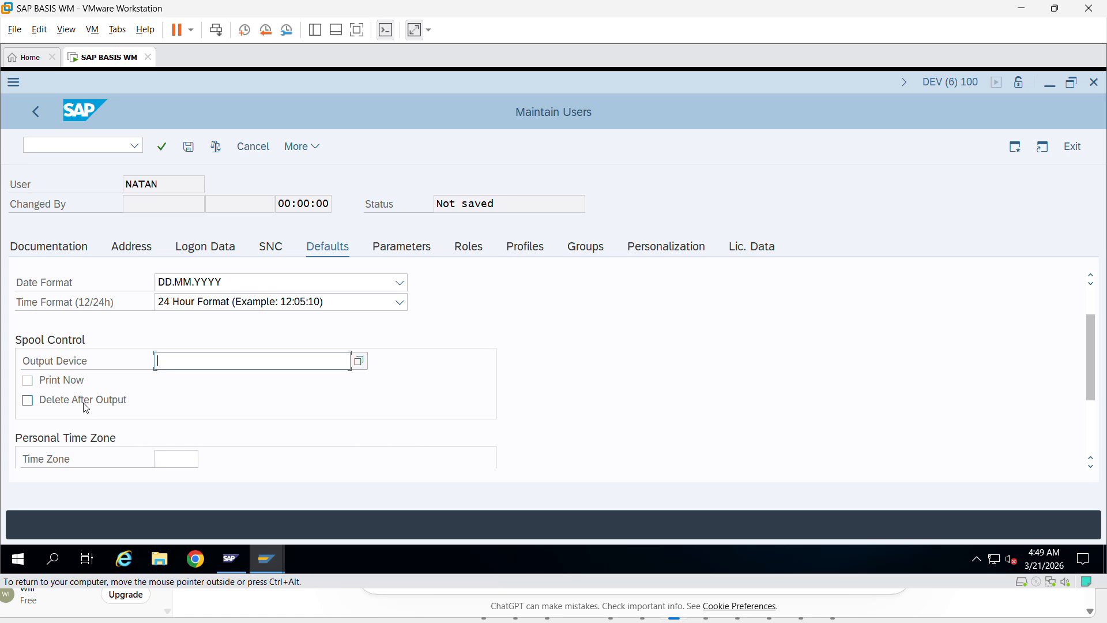
scroll(392, 366, down, 1)
- Choose CET Central Europe from the Time Zone value help for NATAN
click(173, 400)
click(207, 400)
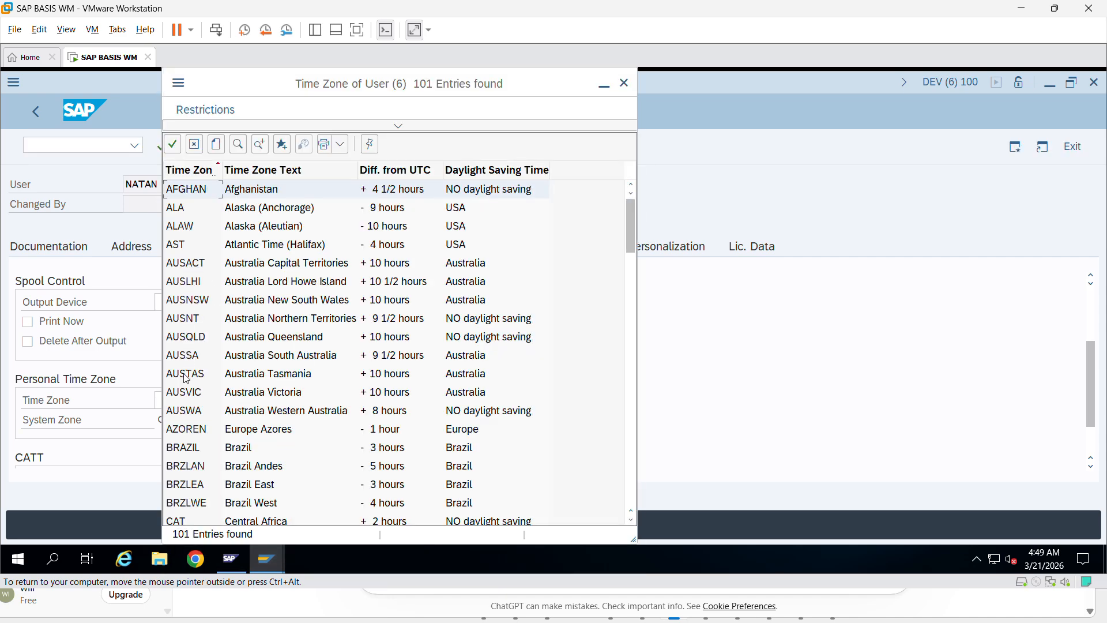
scroll(194, 427, down, 4)
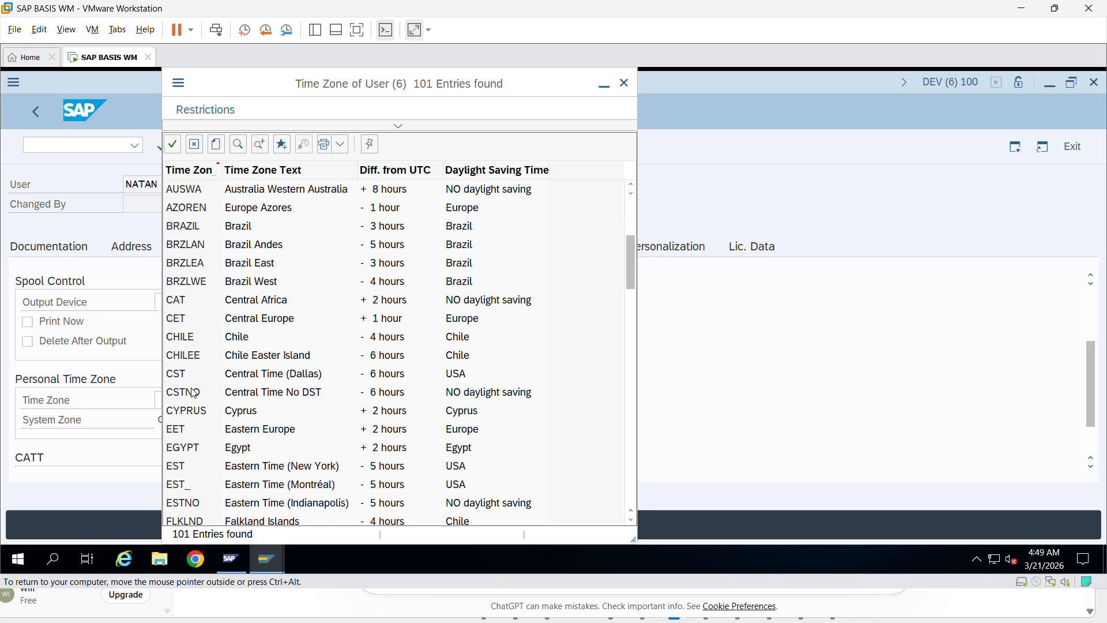
double_click(262, 324)
scroll(286, 398, down, 2)
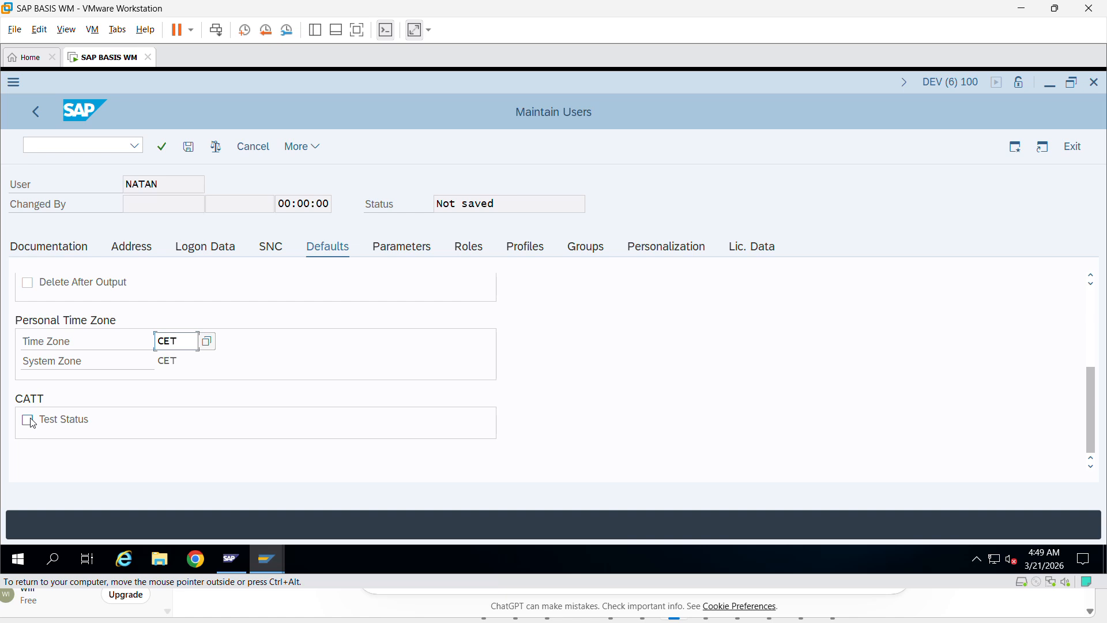
scroll(569, 371, up, 5)
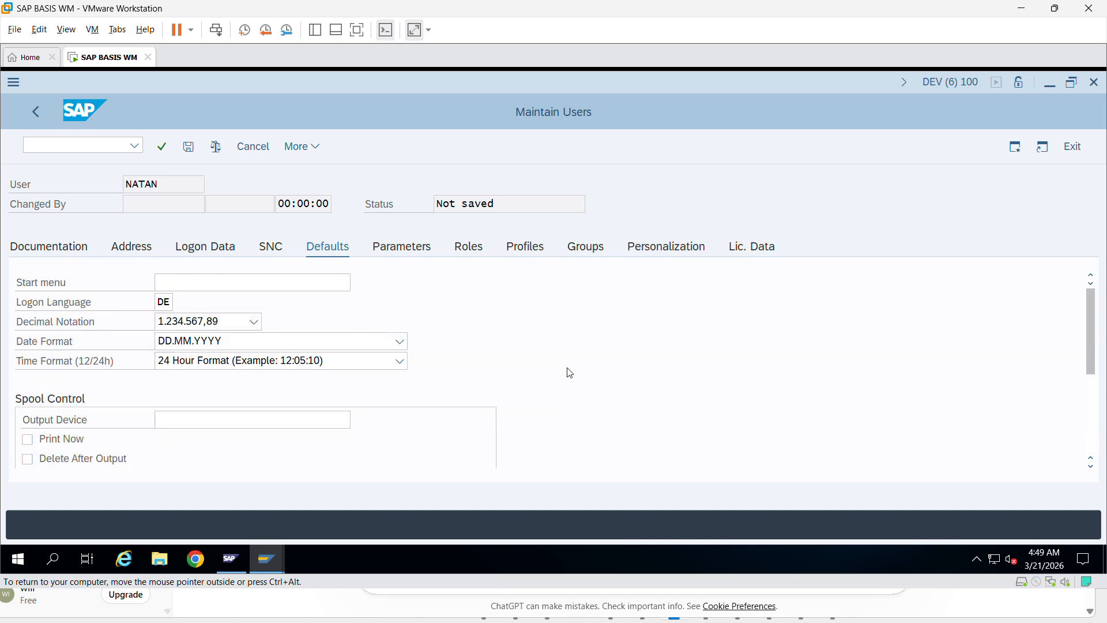
- Check NATAN's empty Parameters tab, then show the Roles tab with no roles assigned
click(409, 254)
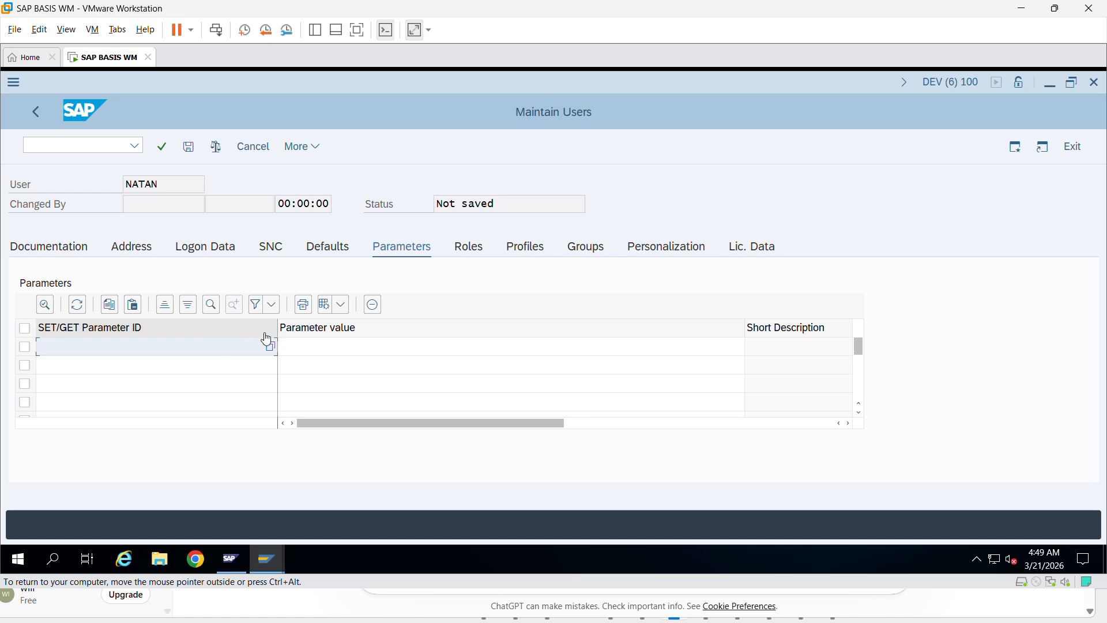
click(469, 250)
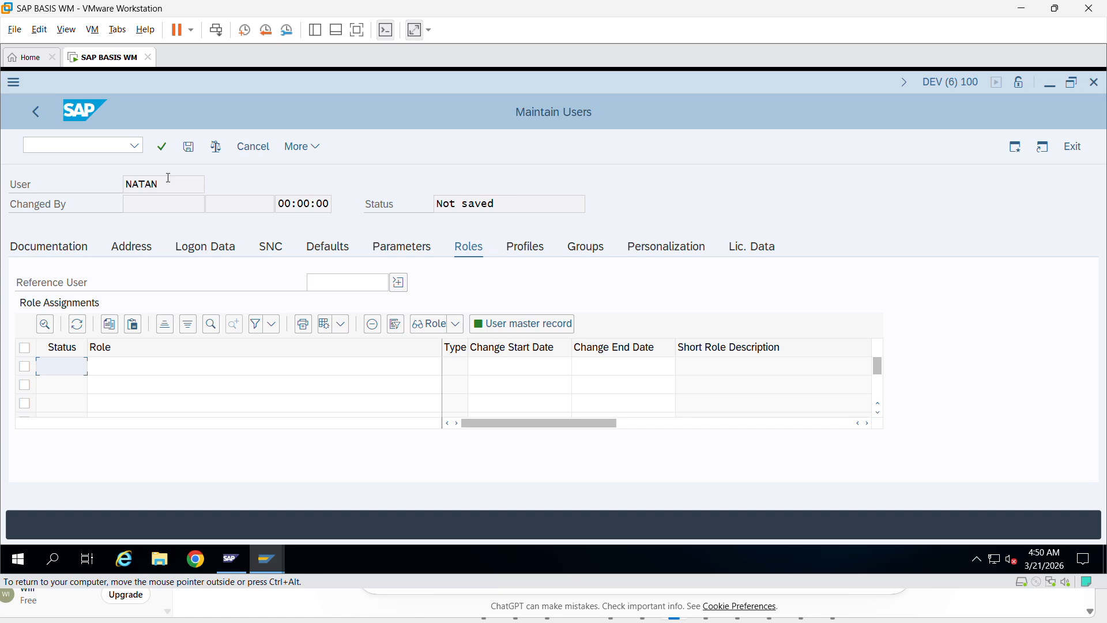
- Check the empty Profiles and Groups tabs, then show NATAN's Personalization list
click(531, 255)
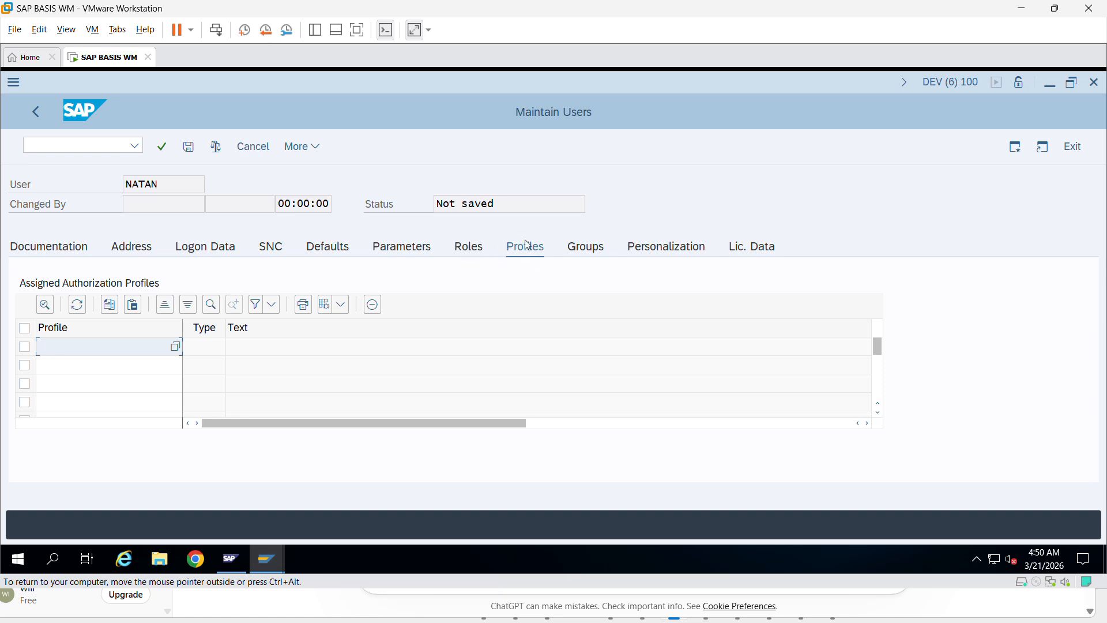
click(586, 249)
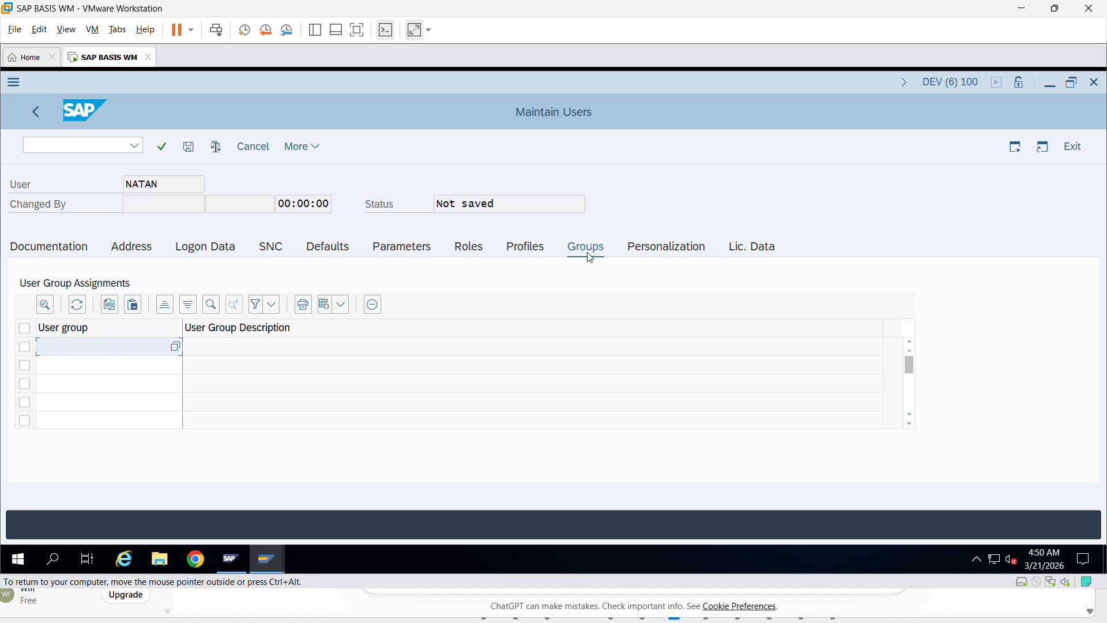
click(678, 250)
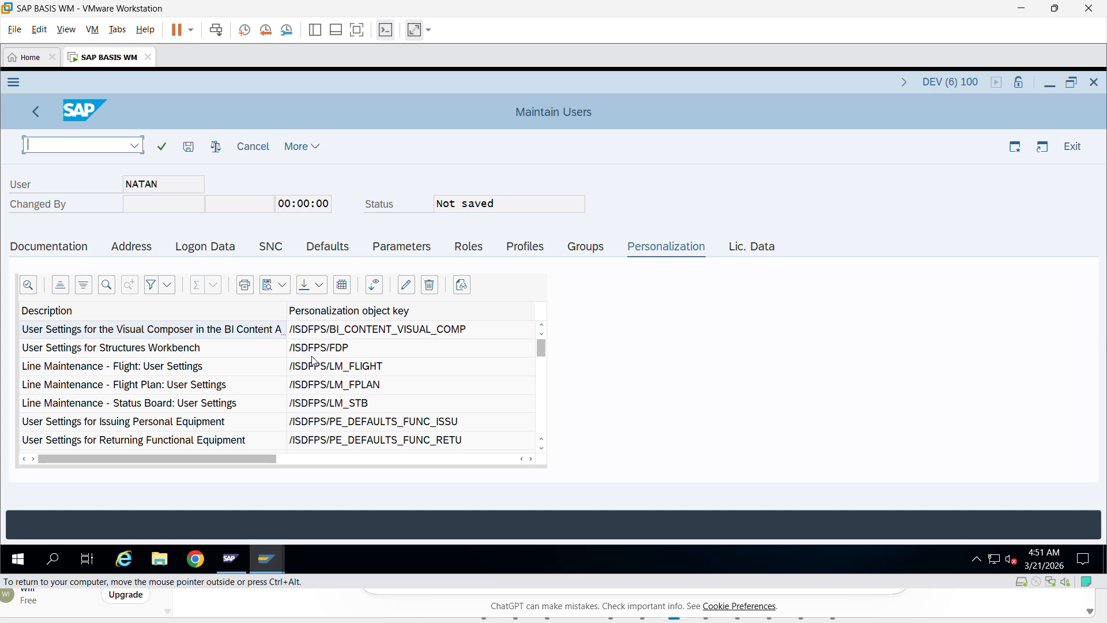
- Show NATAN's Lic. Data tab, where no contractual user type is set
click(755, 249)
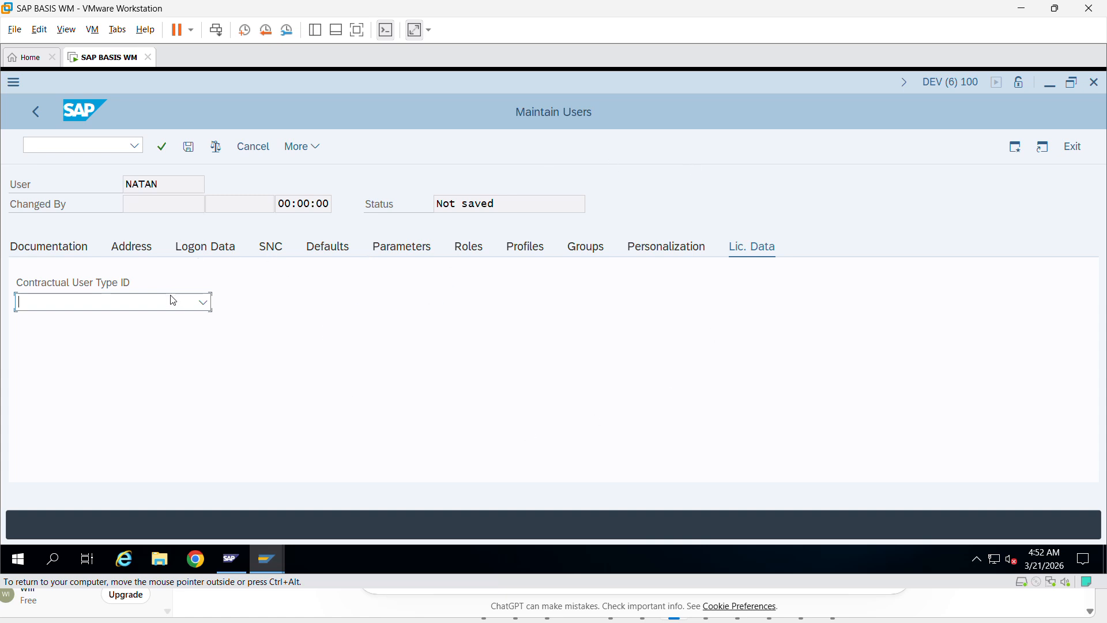
- Save the new user NATAN and go back to SAP Easy Access
click(206, 249)
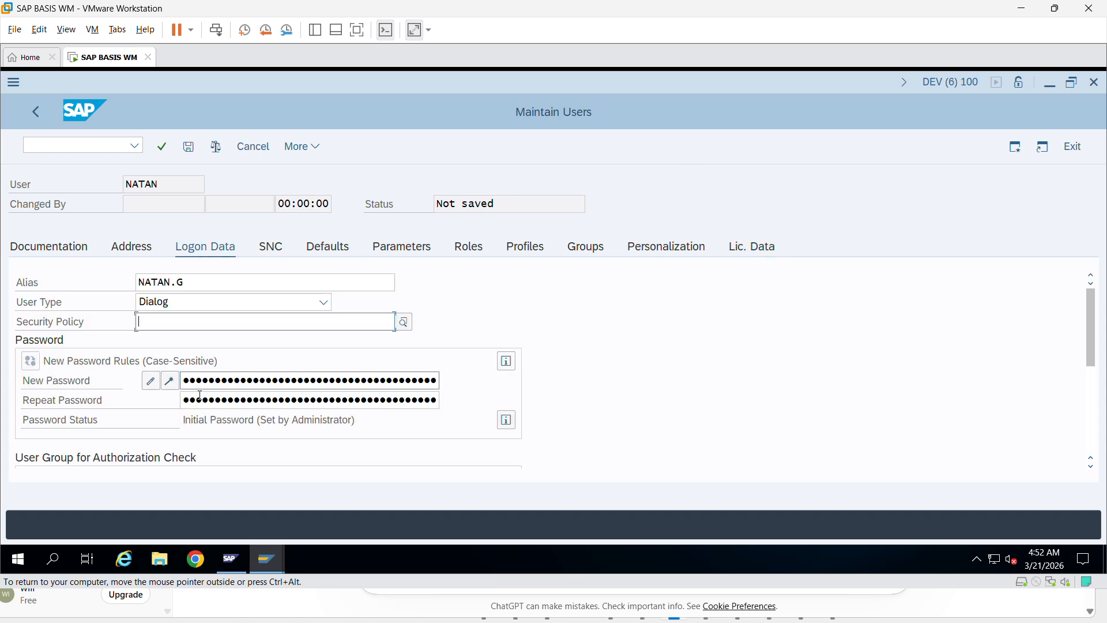
click(190, 147)
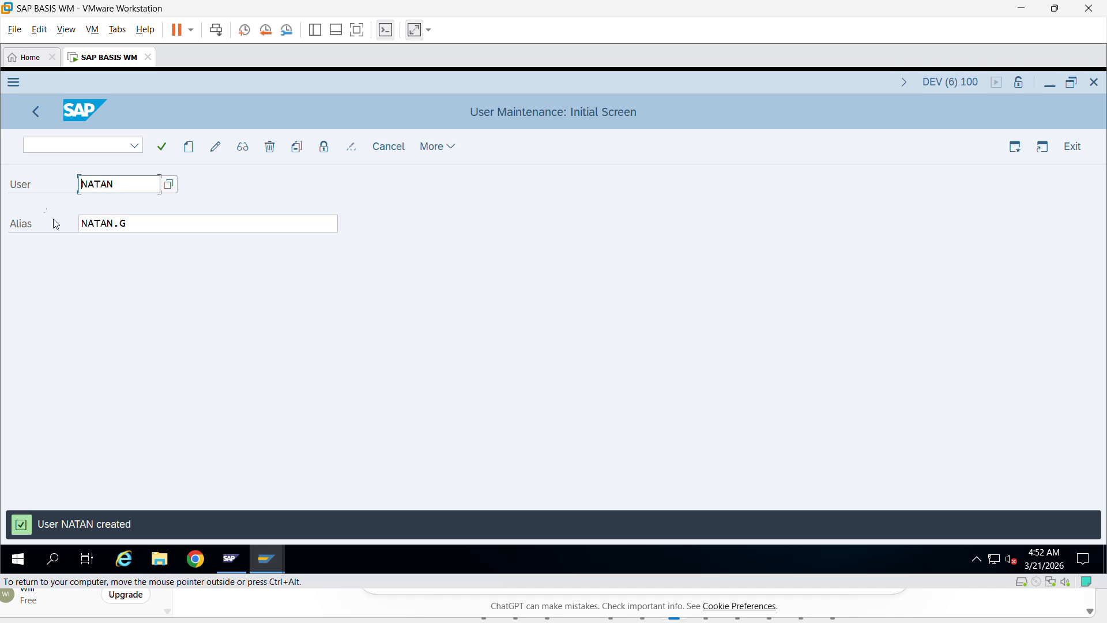
click(37, 116)
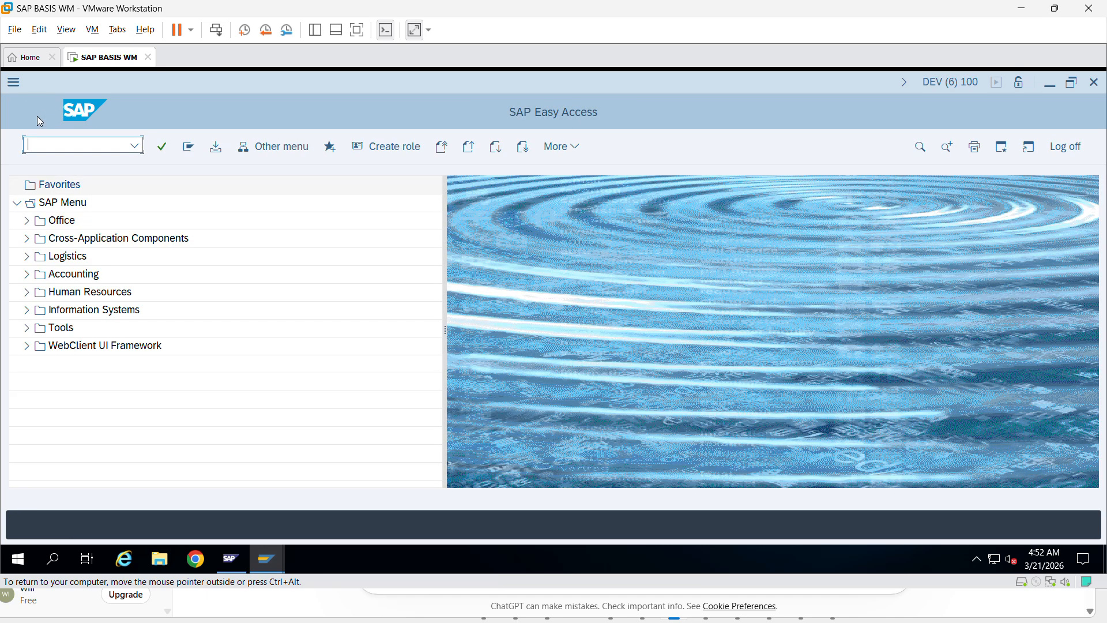
- Start the User Information System with transaction SUIM
click(136, 147)
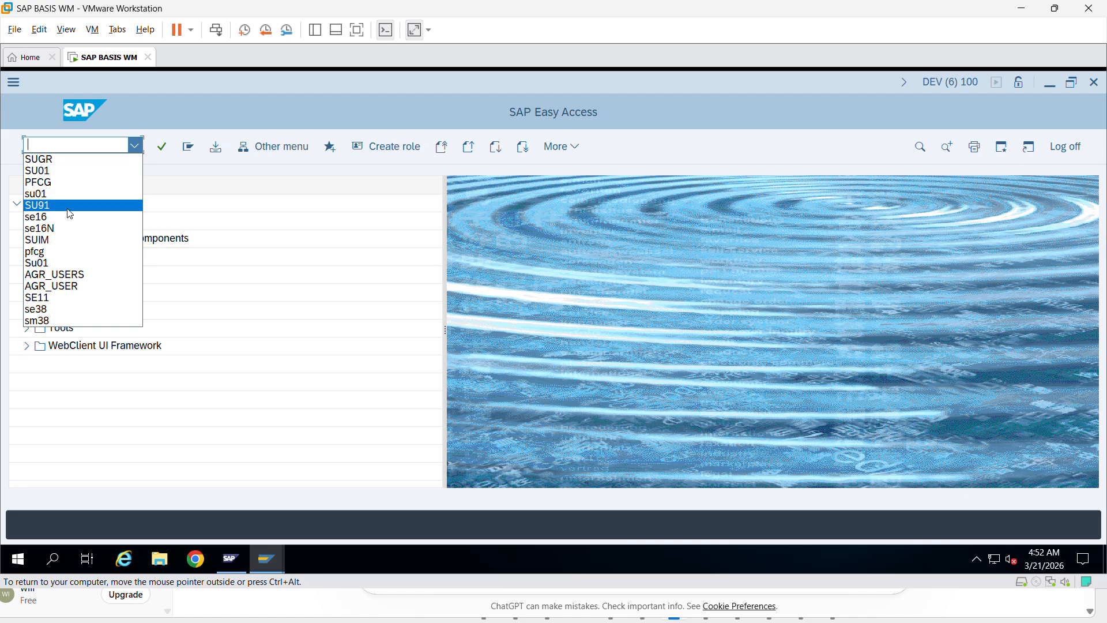
click(86, 142)
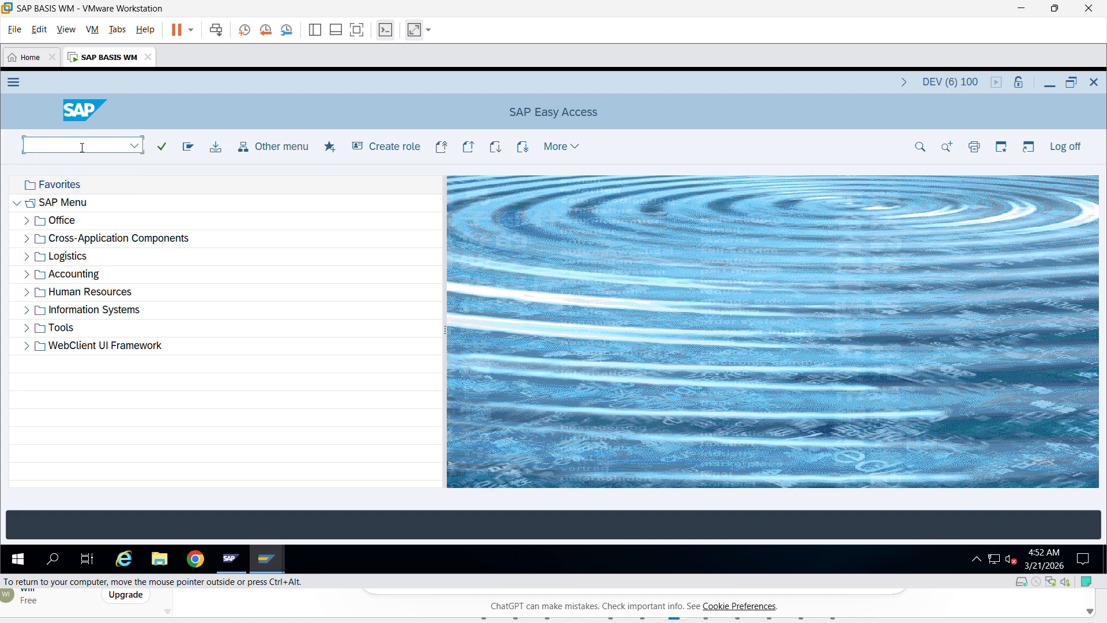
text(suim)
key(Return)
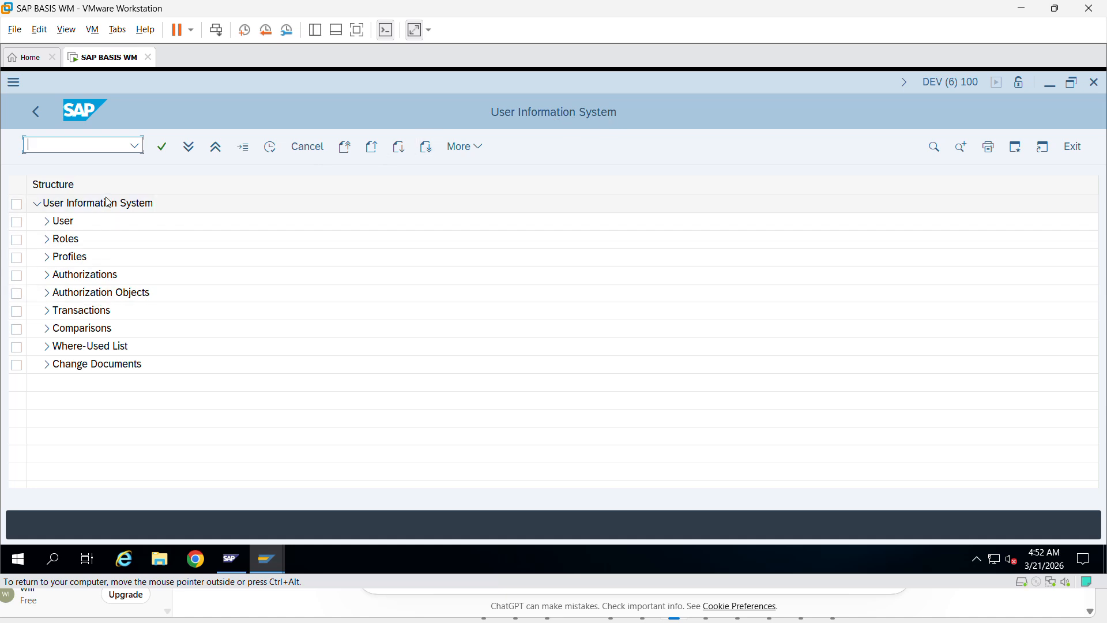
- Expand the User and Cross-System Information reports and run Users by Address Data
click(43, 223)
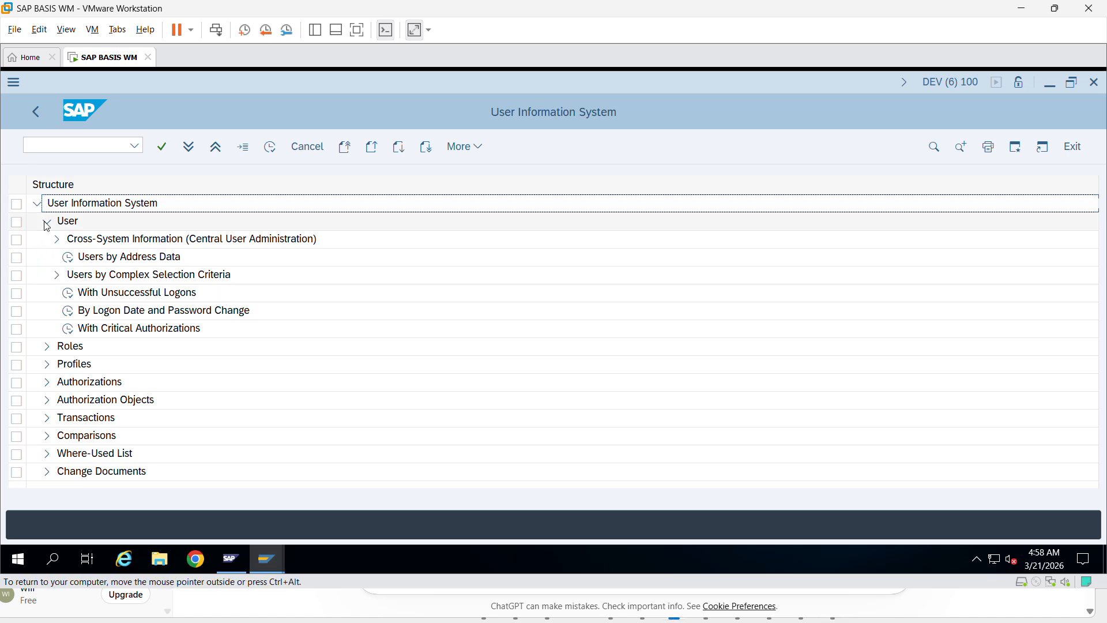
click(55, 238)
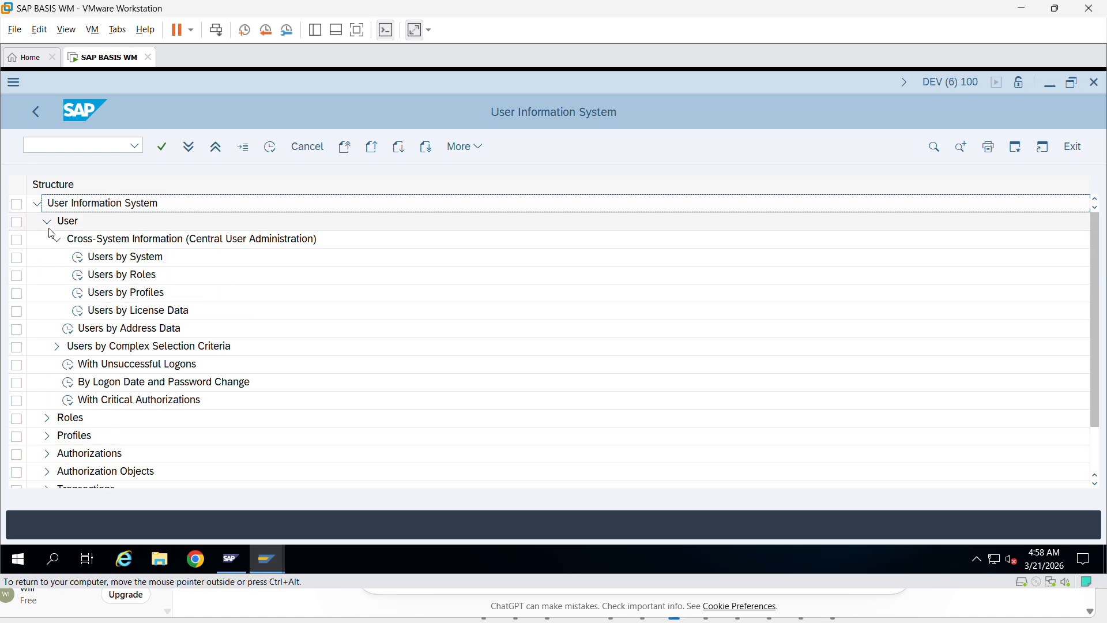
click(47, 224)
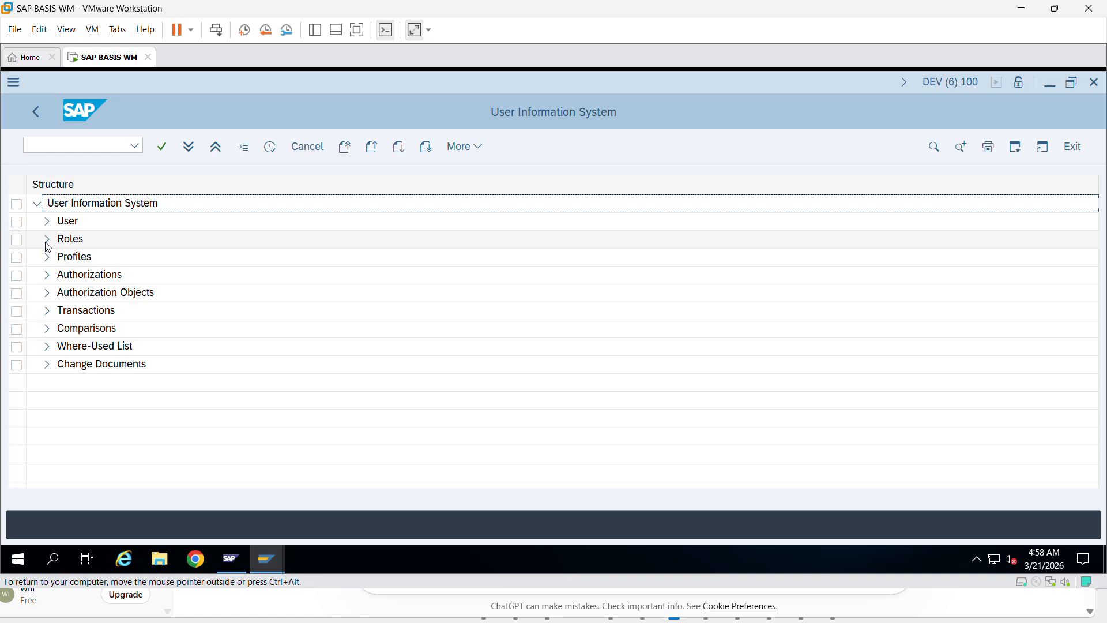
click(48, 225)
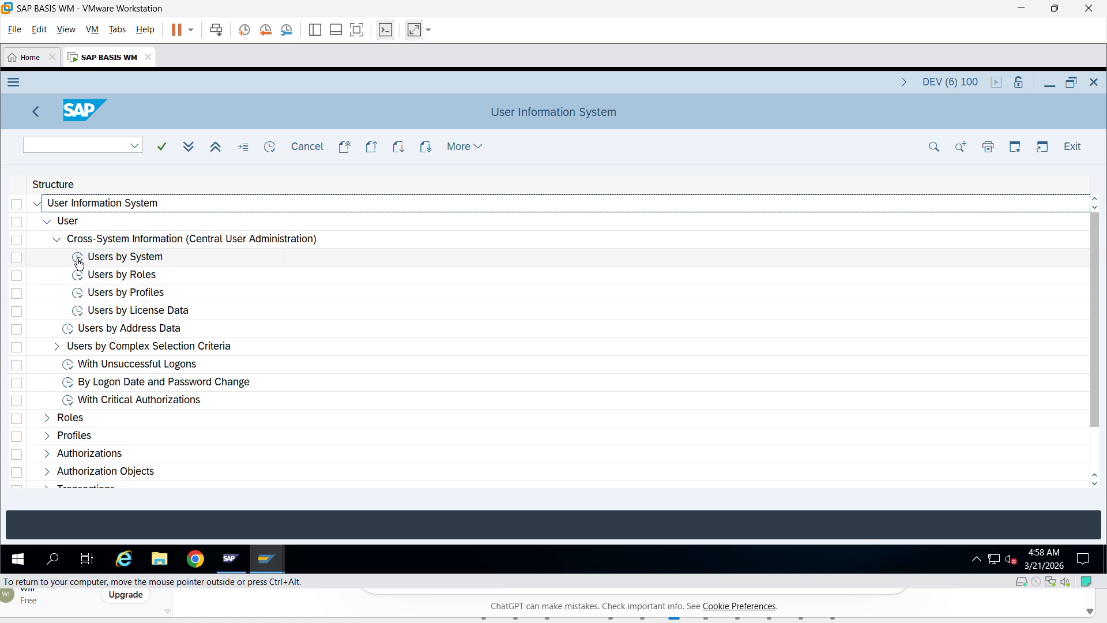
double_click(68, 338)
- Execute the Users by Address Data report and mark the new user's row among the 35 users
click(216, 148)
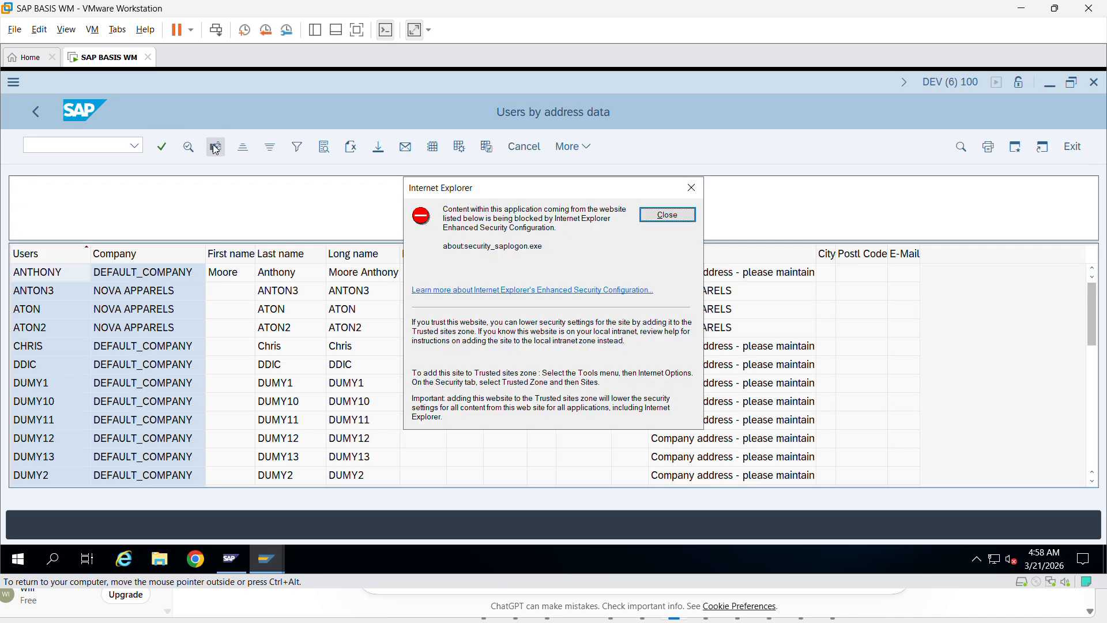
click(667, 215)
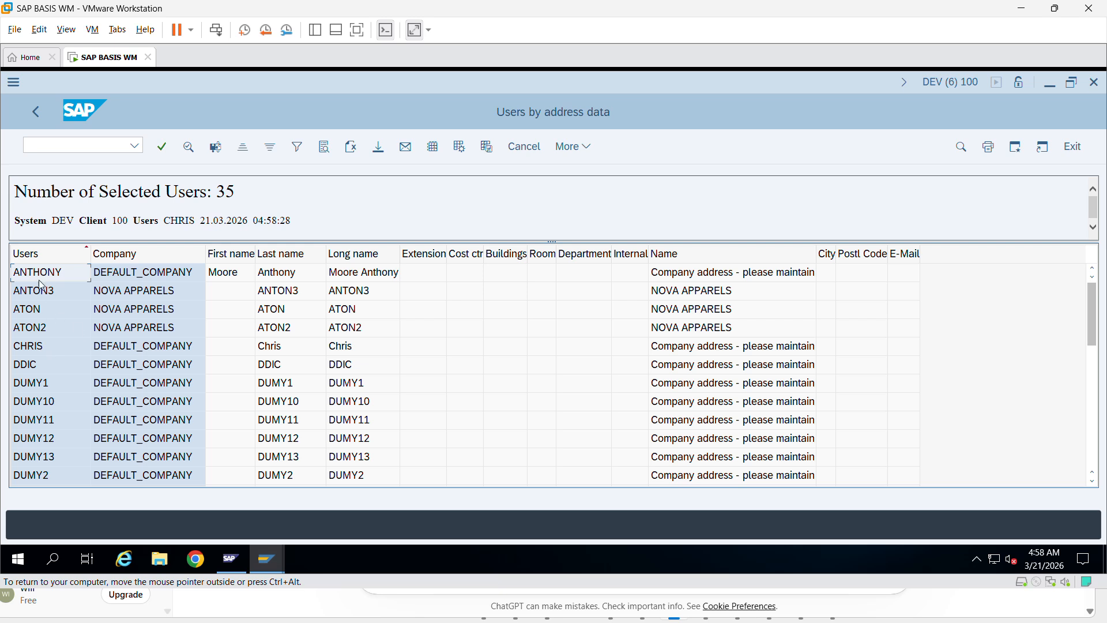
scroll(162, 369, down, 1)
scroll(163, 369, down, 7)
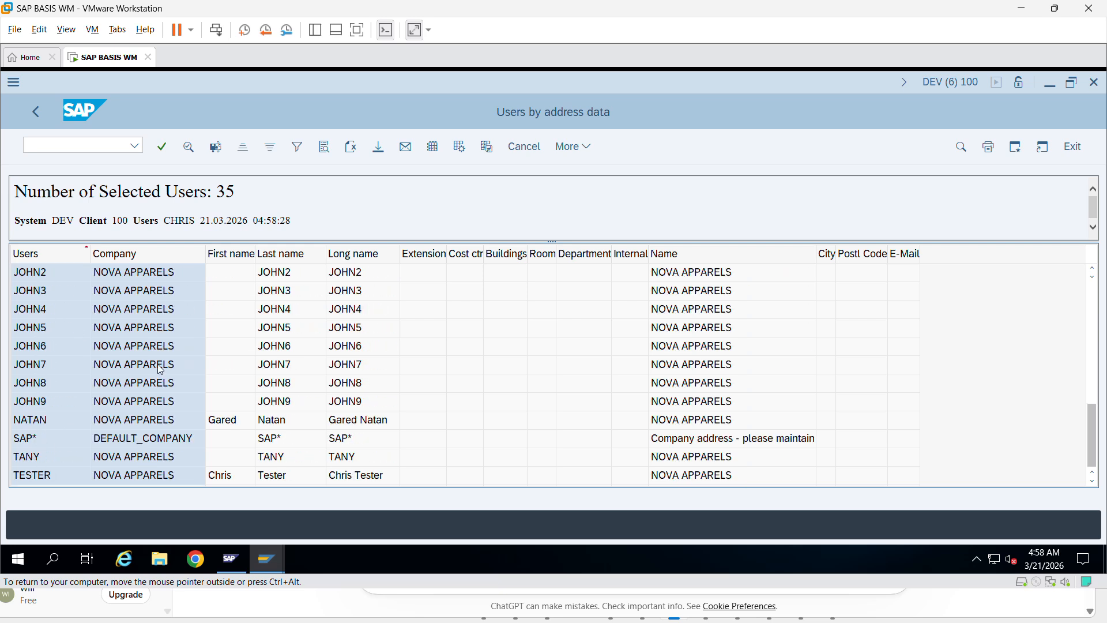
click(33, 422)
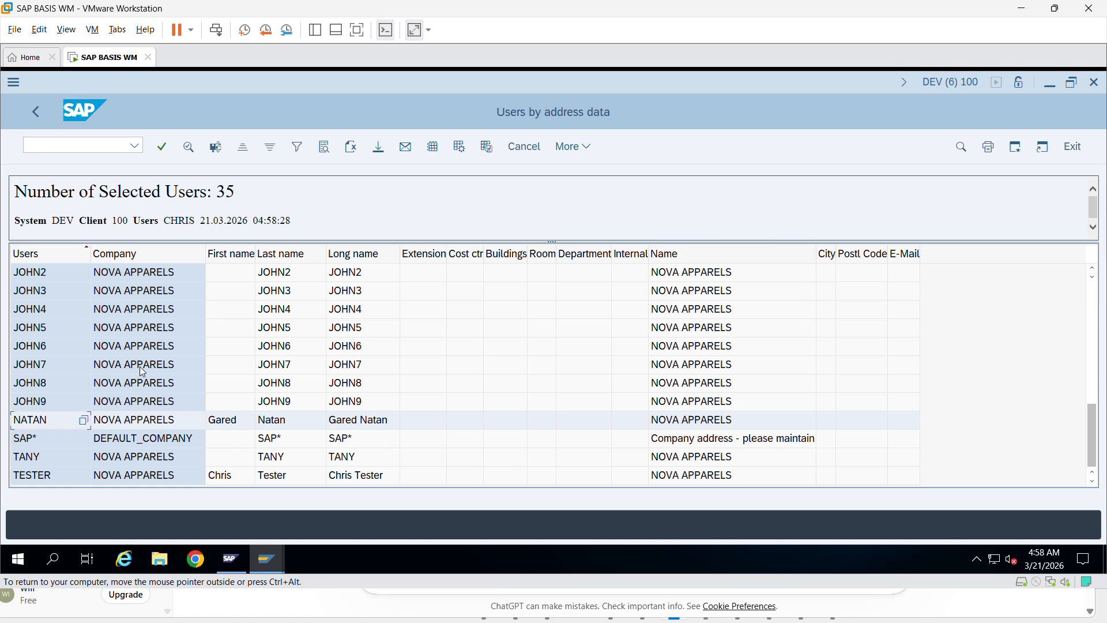
- Leave the user list and go back to the User Information System tree
scroll(148, 389, up, 1)
scroll(117, 327, up, 10)
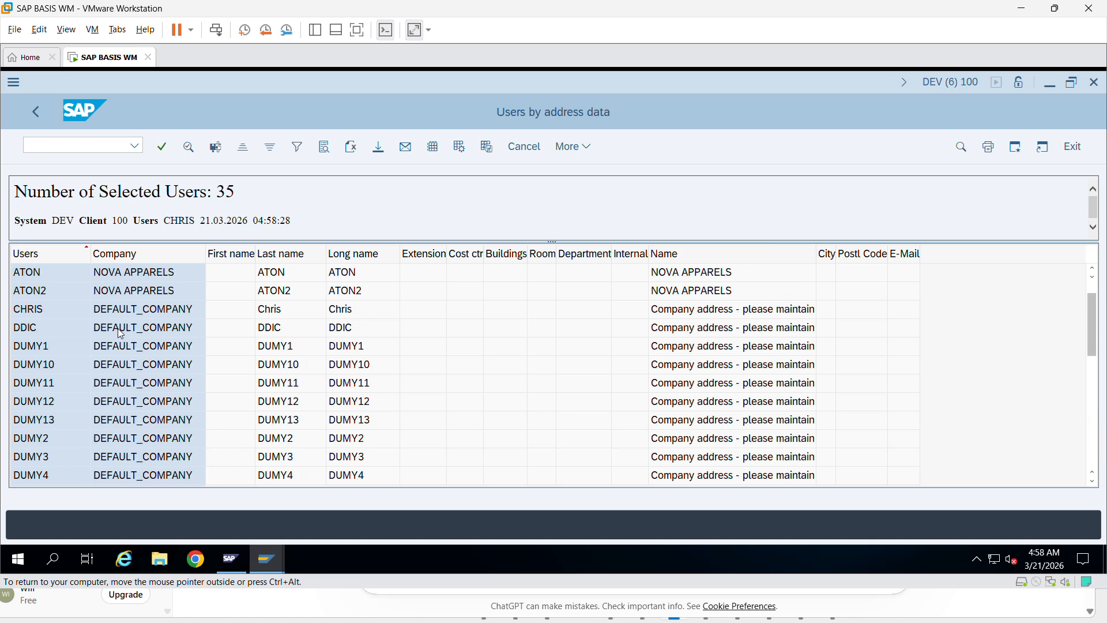
click(37, 117)
click(37, 116)
- Return to SAP Easy Access and launch the Data Browser with transaction SE16
click(37, 117)
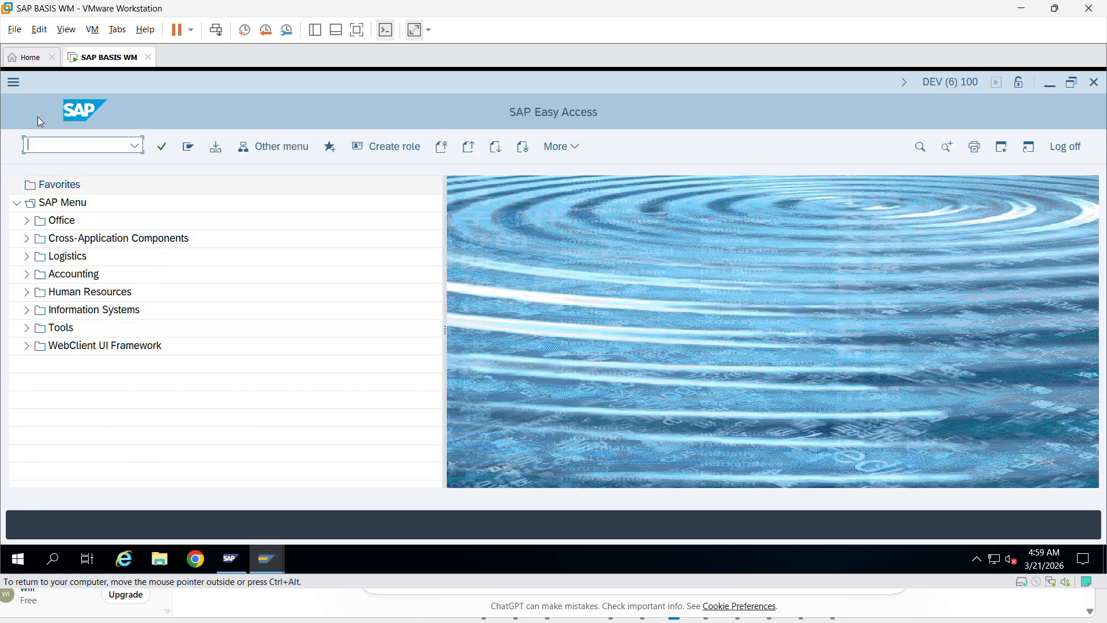
click(136, 146)
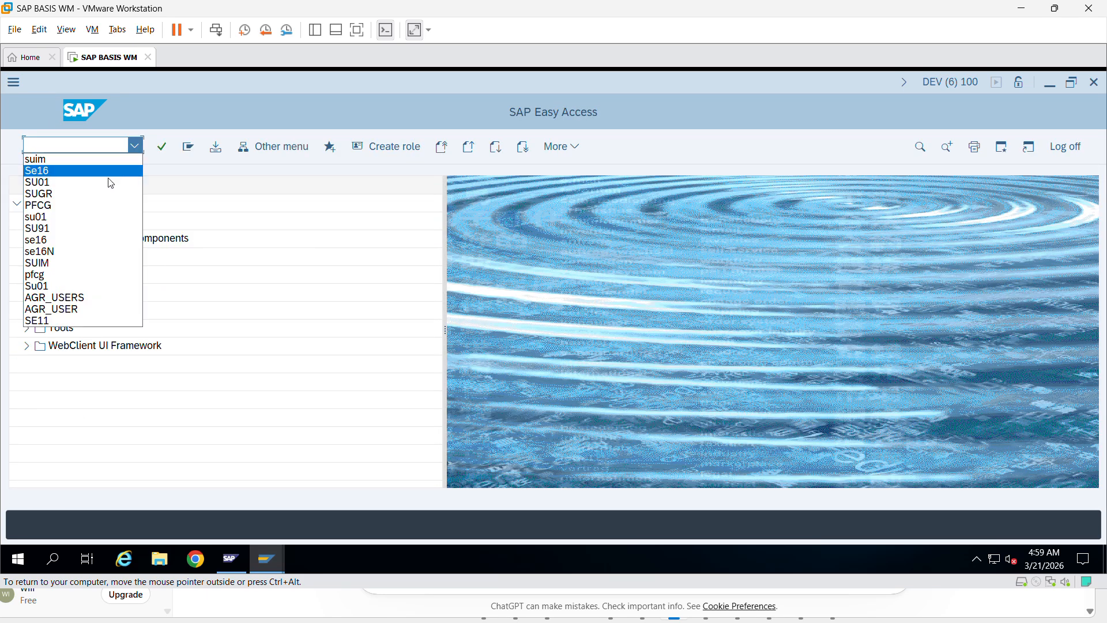
click(112, 146)
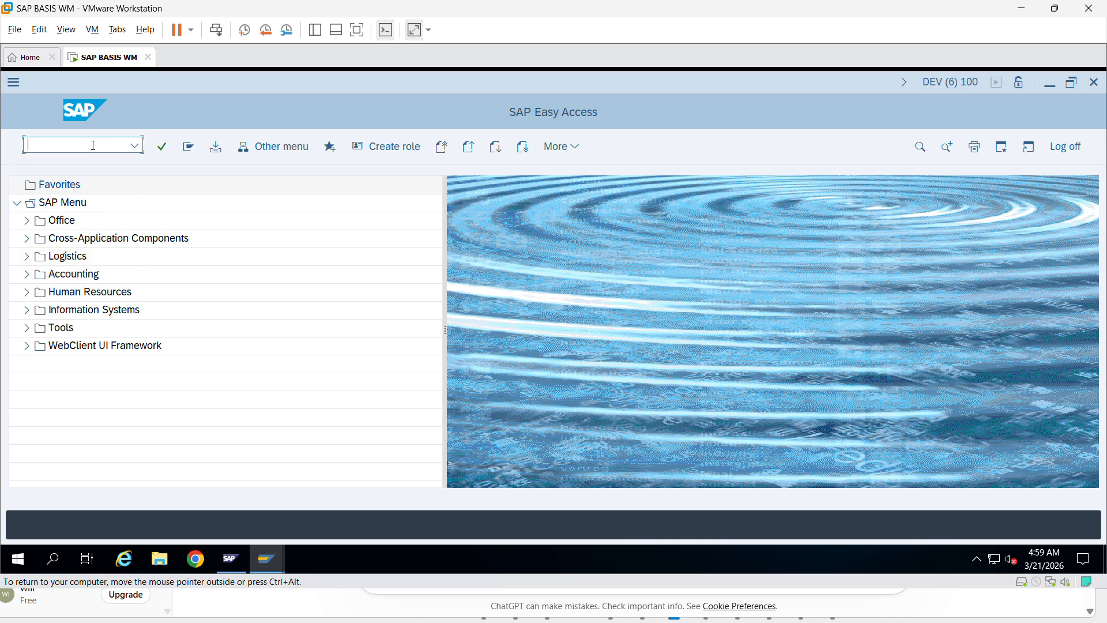
text(SE16)
key(Return)
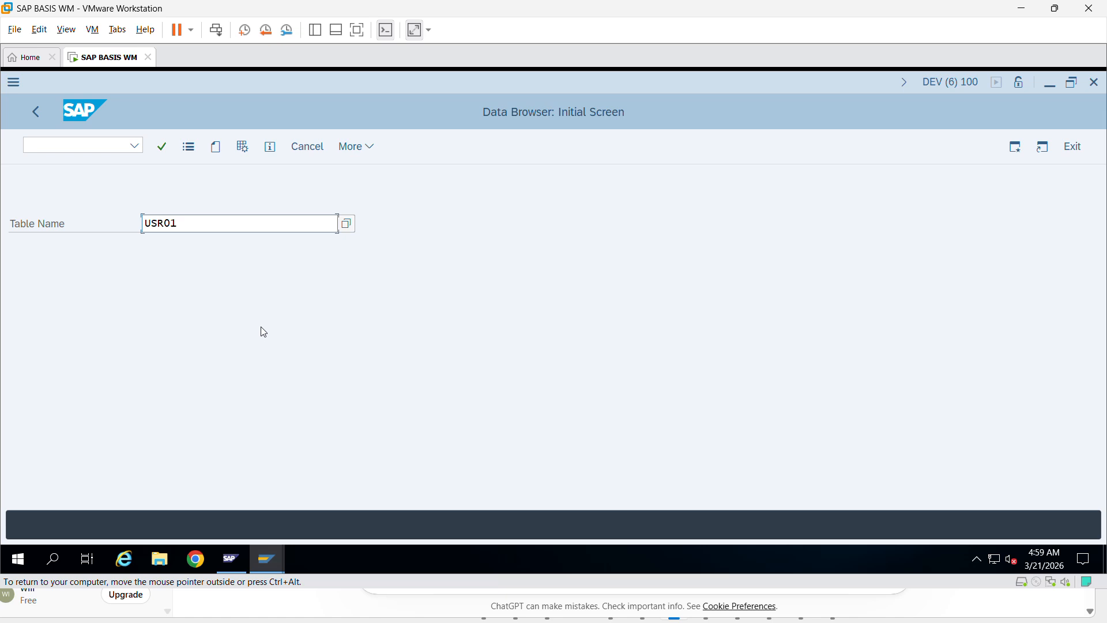
- Pick table USR02 from the table name history and open its selection screen
click(204, 223)
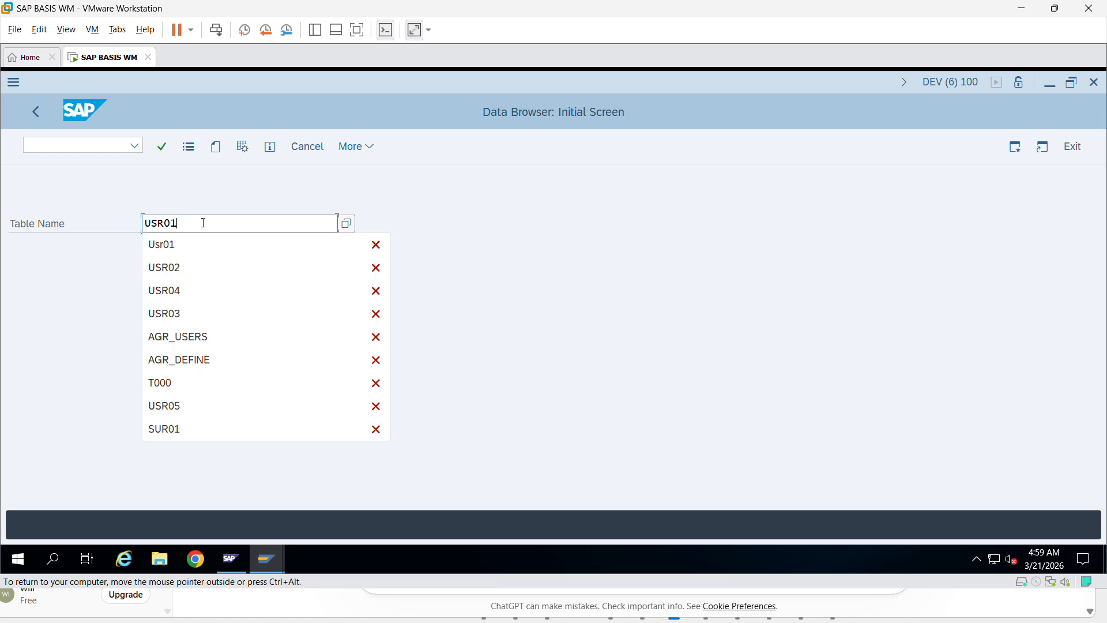
click(195, 268)
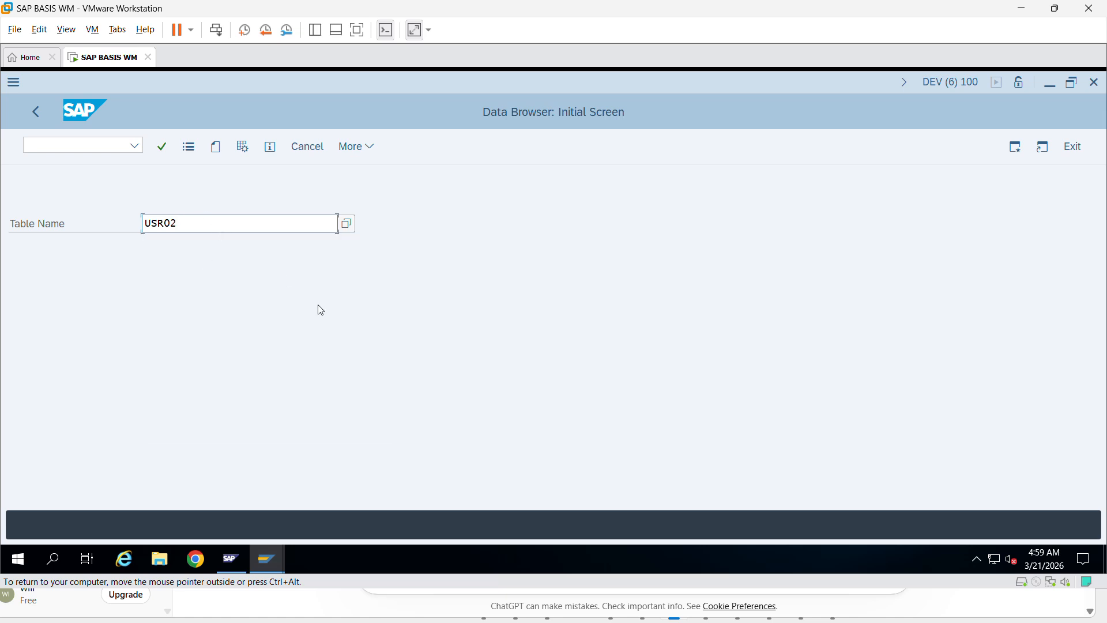
key(Return)
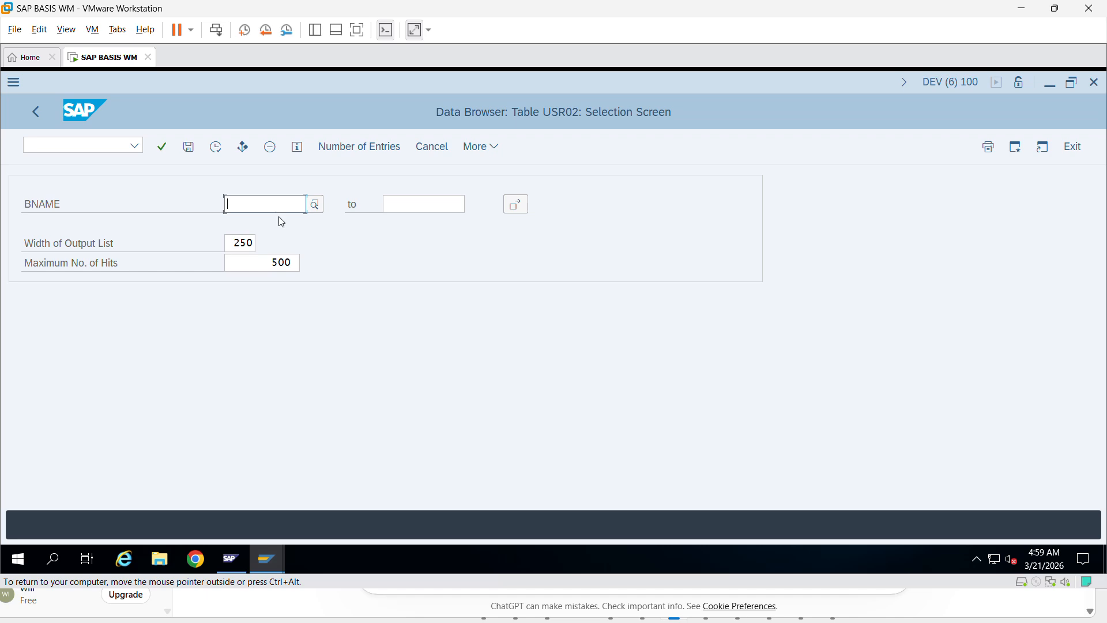
- List all USR02 entries and open the new user's record showing class BASIS_GRP
click(271, 150)
click(215, 148)
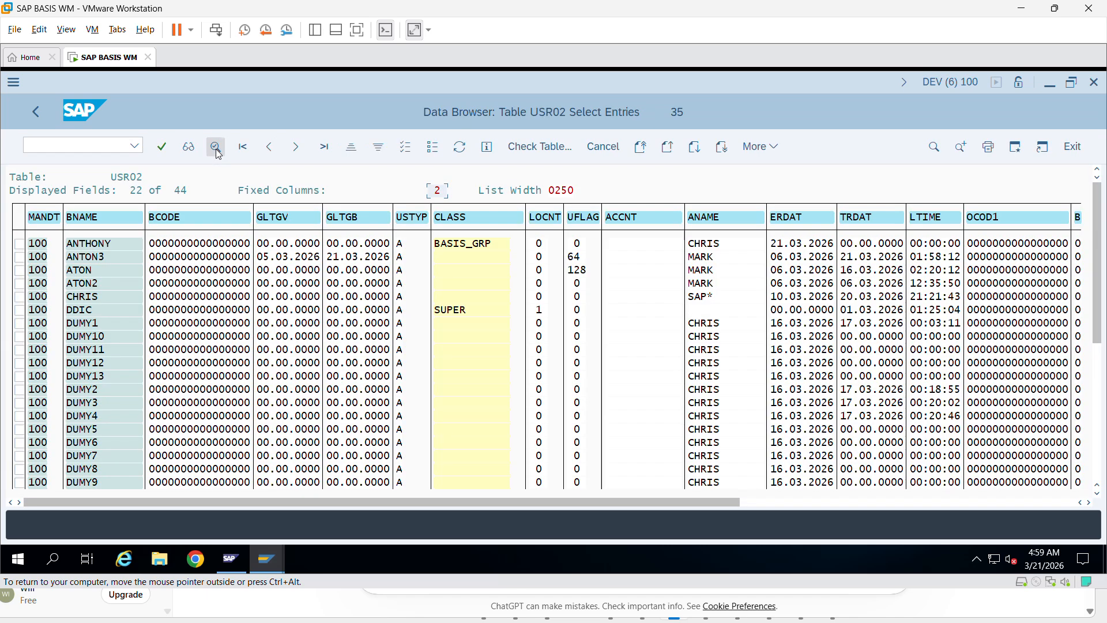
scroll(100, 381, down, 6)
scroll(101, 398, down, 4)
scroll(102, 411, down, 2)
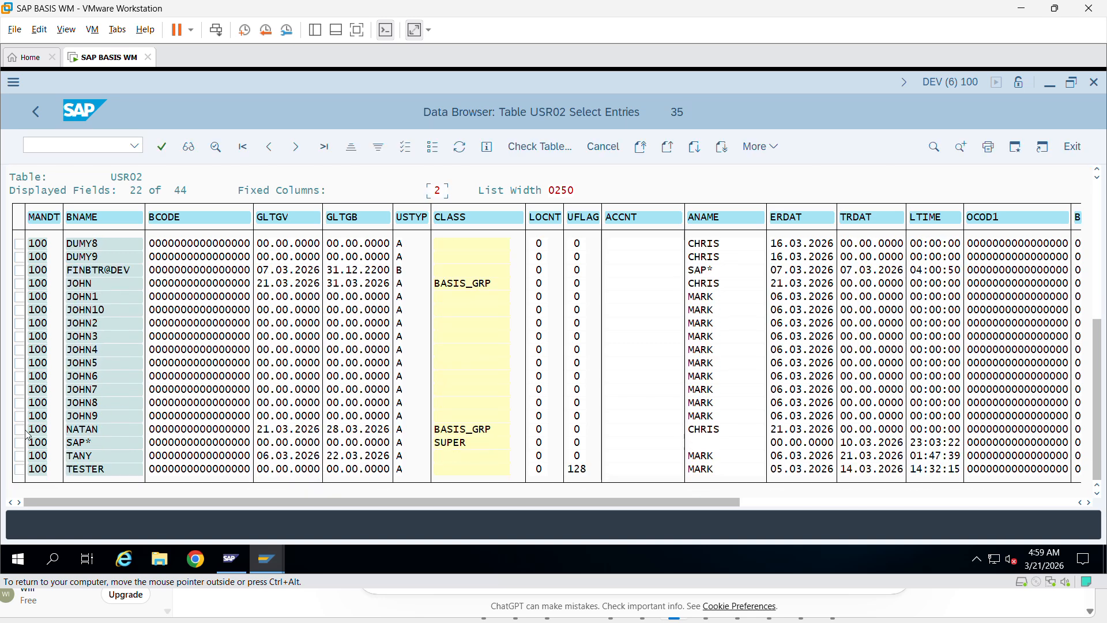
click(115, 429)
click(464, 432)
double_click(463, 438)
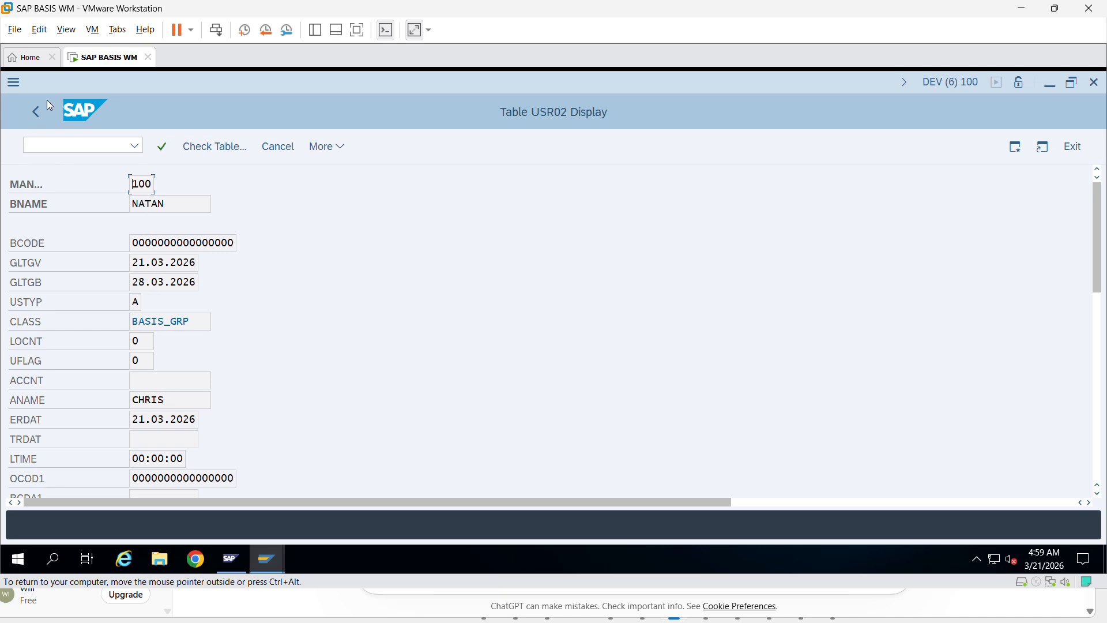
- Go back through the USR02 list and Data Browser screens to SAP Easy Access
click(37, 113)
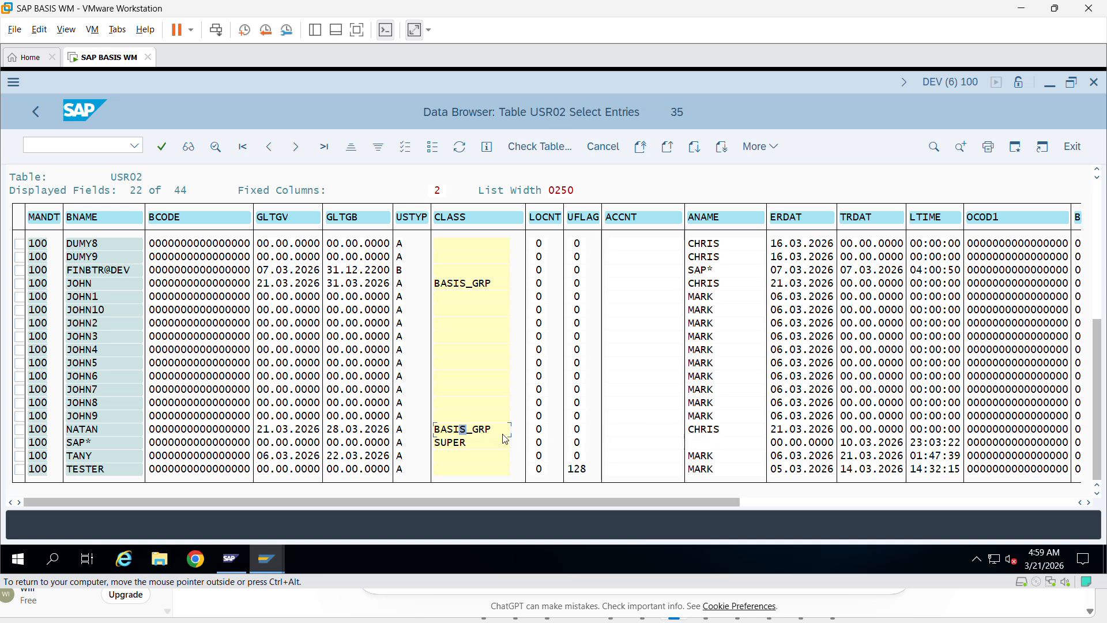
click(33, 113)
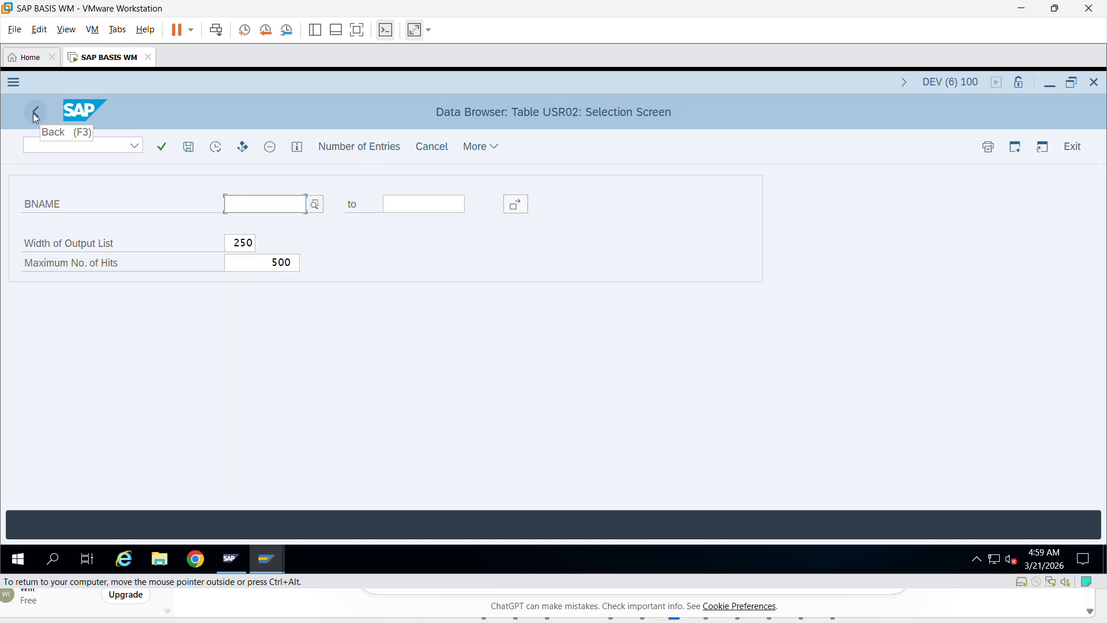
click(33, 113)
click(33, 113)
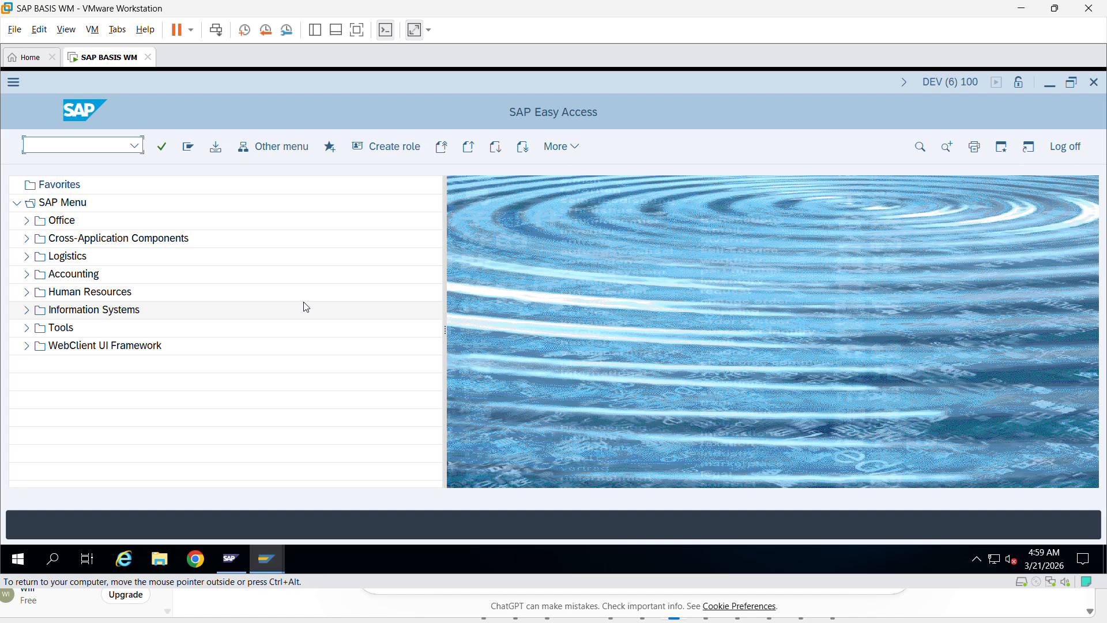